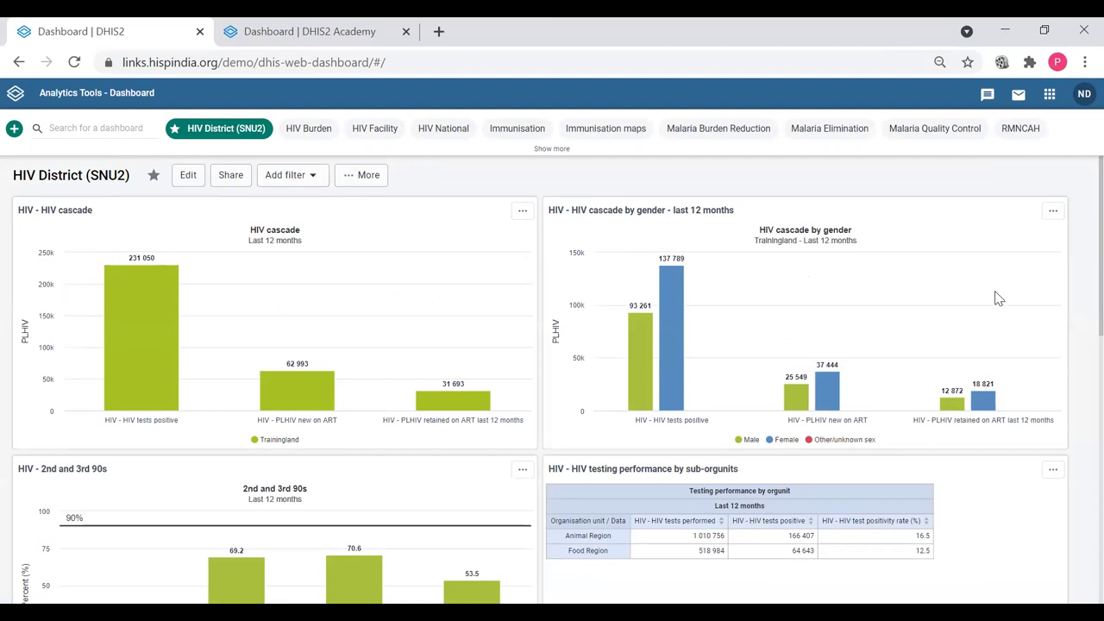
Step: Search the apps for "visu" and open the Data Visualizer
left_click(1050, 96)
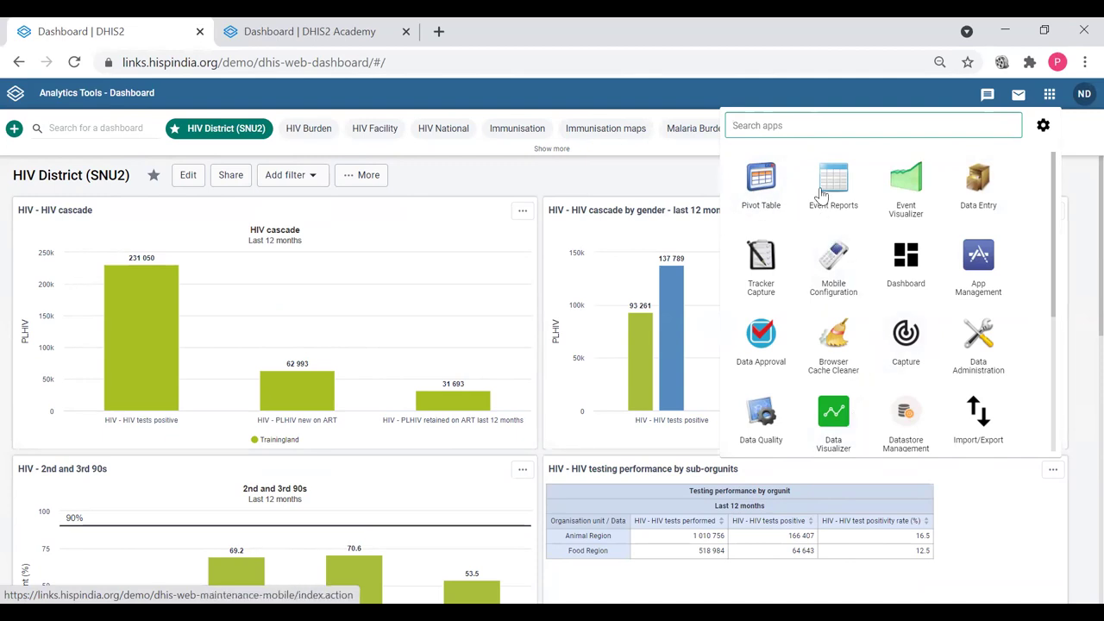
left_click(811, 131)
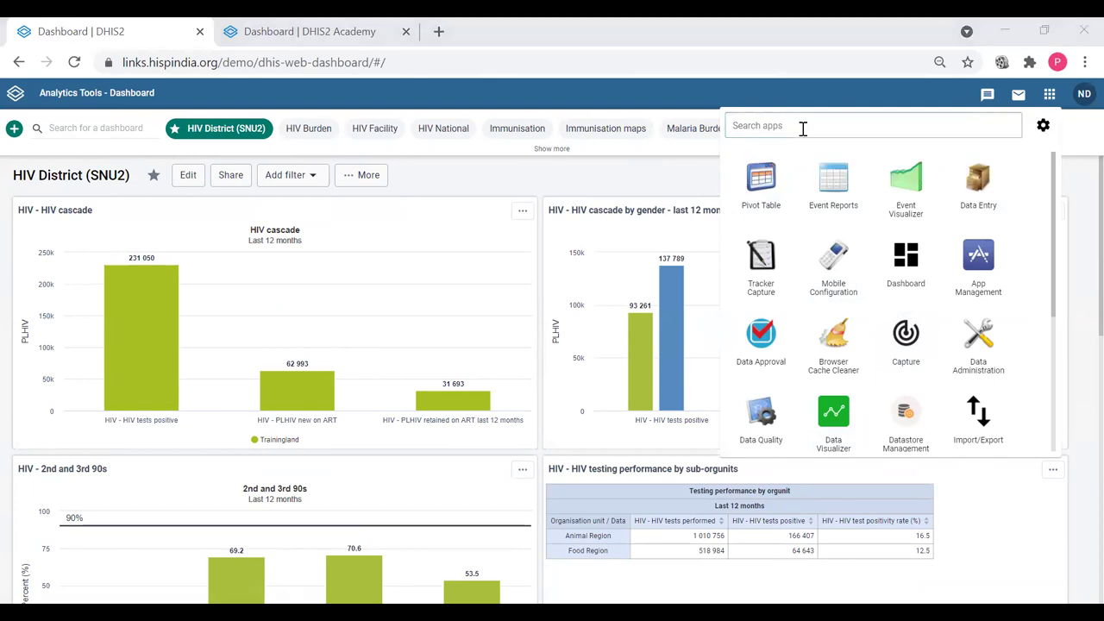
left_click(802, 129)
type("visu")
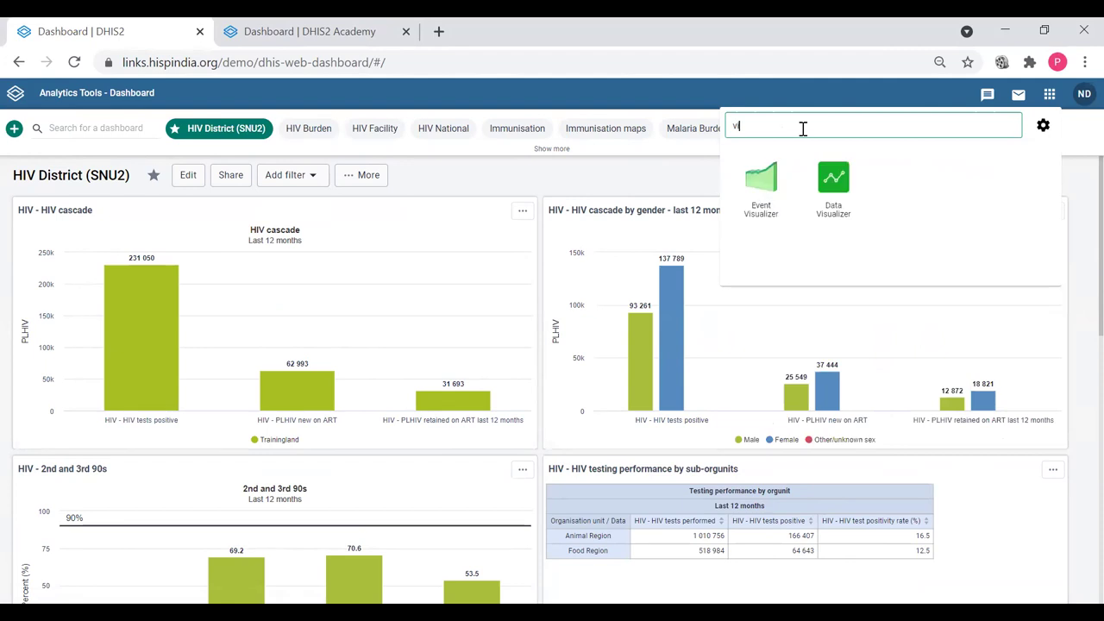
left_click(837, 192)
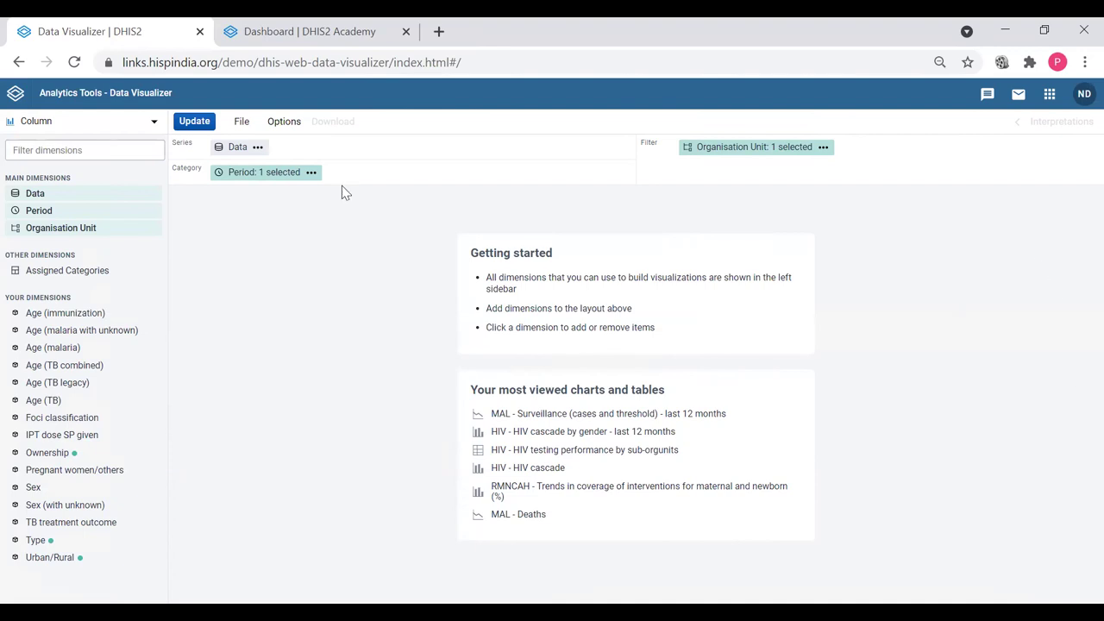
Step: Open the list of saved visualizations
left_click(245, 123)
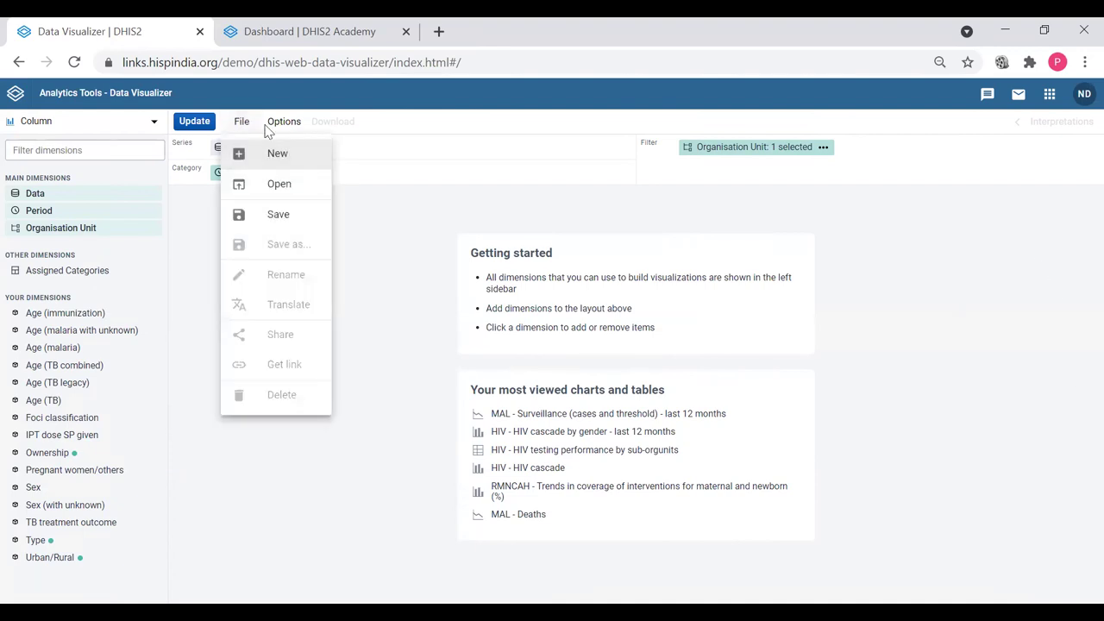
left_click(298, 190)
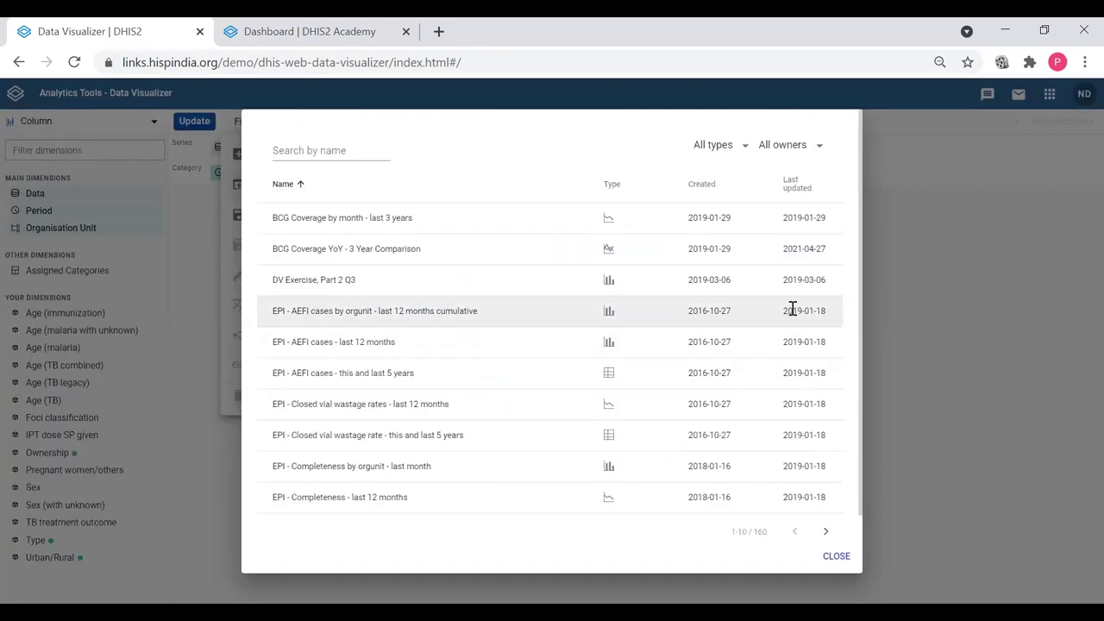
scroll(737, 291, "down", 1)
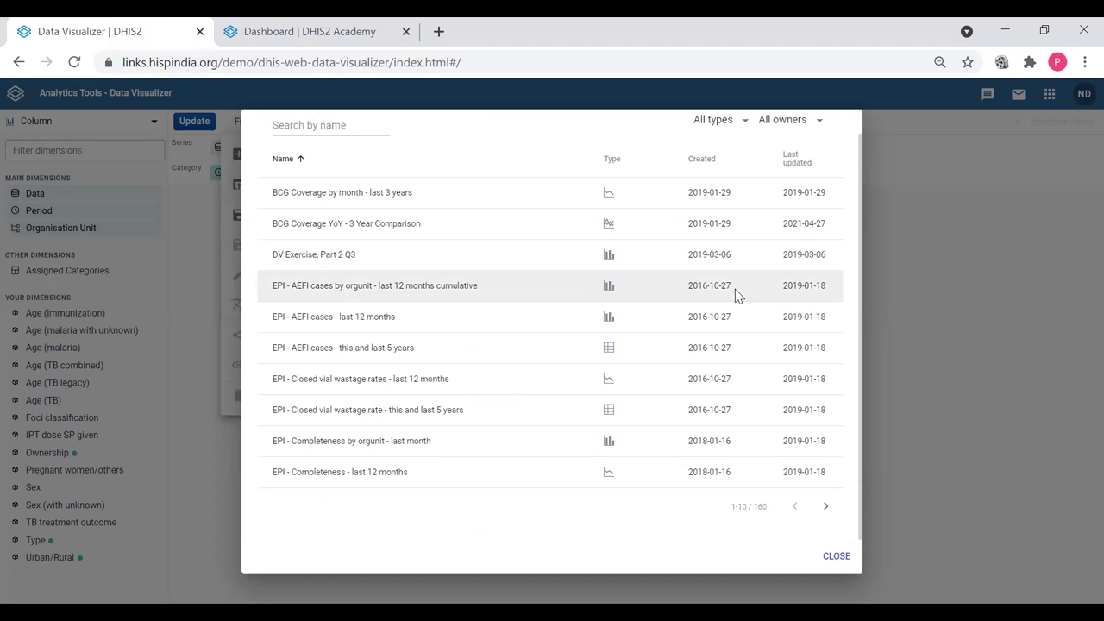
scroll(825, 535, "up", 1)
Step: Browse forward through the pages of saved visualizations and return to the first page
left_click(825, 532)
left_click(825, 533)
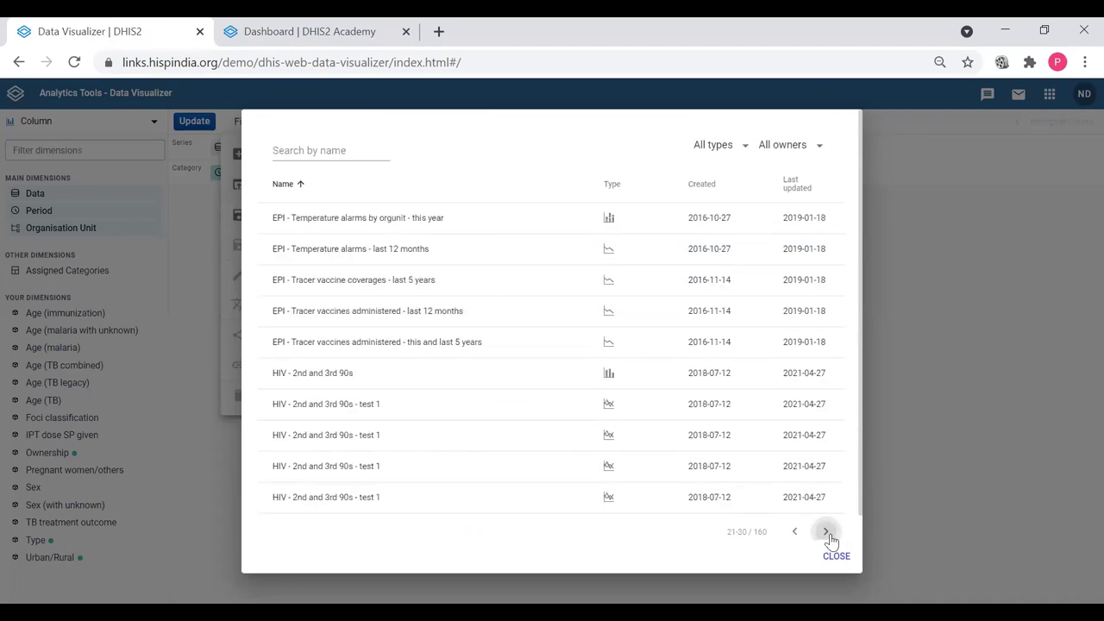
left_click(825, 532)
left_click(825, 532)
left_click(825, 532)
left_click(795, 533)
left_click(795, 533)
left_click(795, 532)
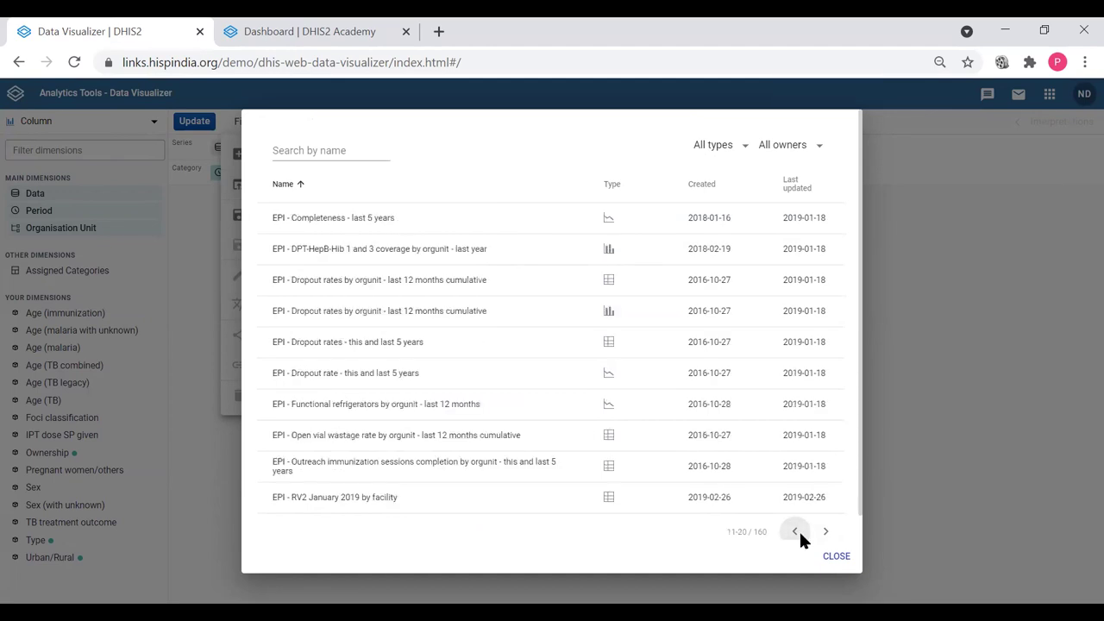
left_click(796, 532)
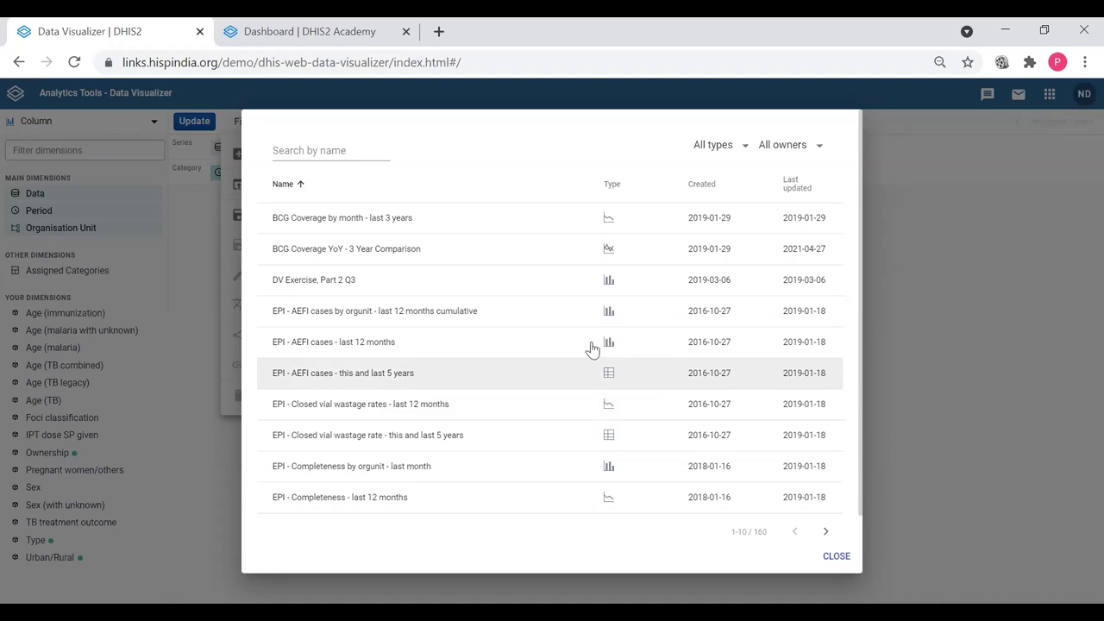
Step: Examine the visualization type and owner filters available for the saved visualizations
left_click(313, 150)
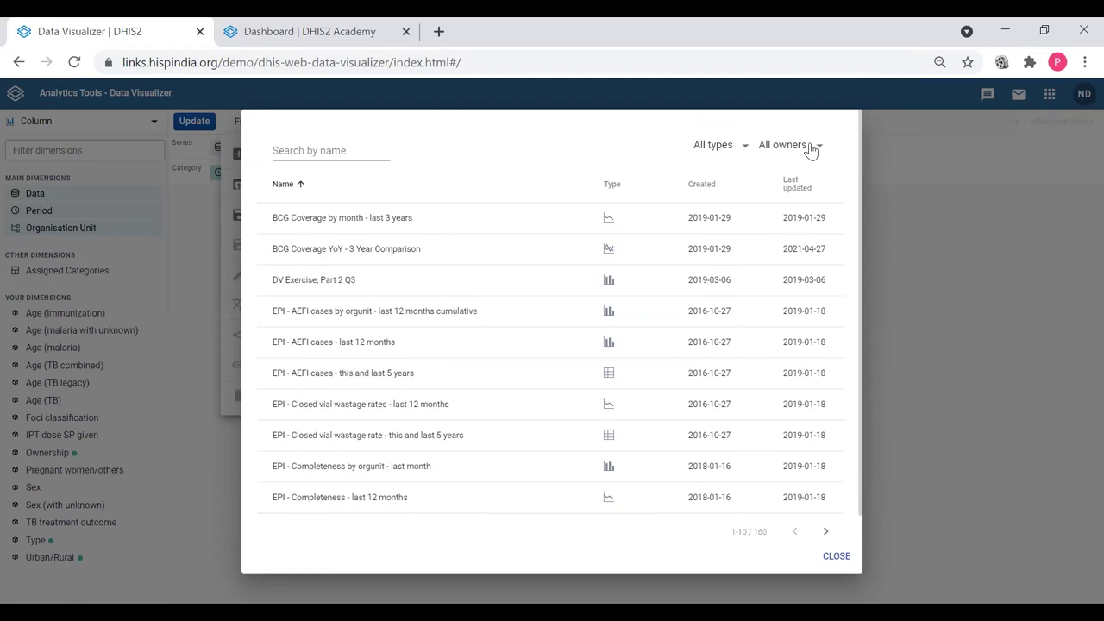
left_click(733, 148)
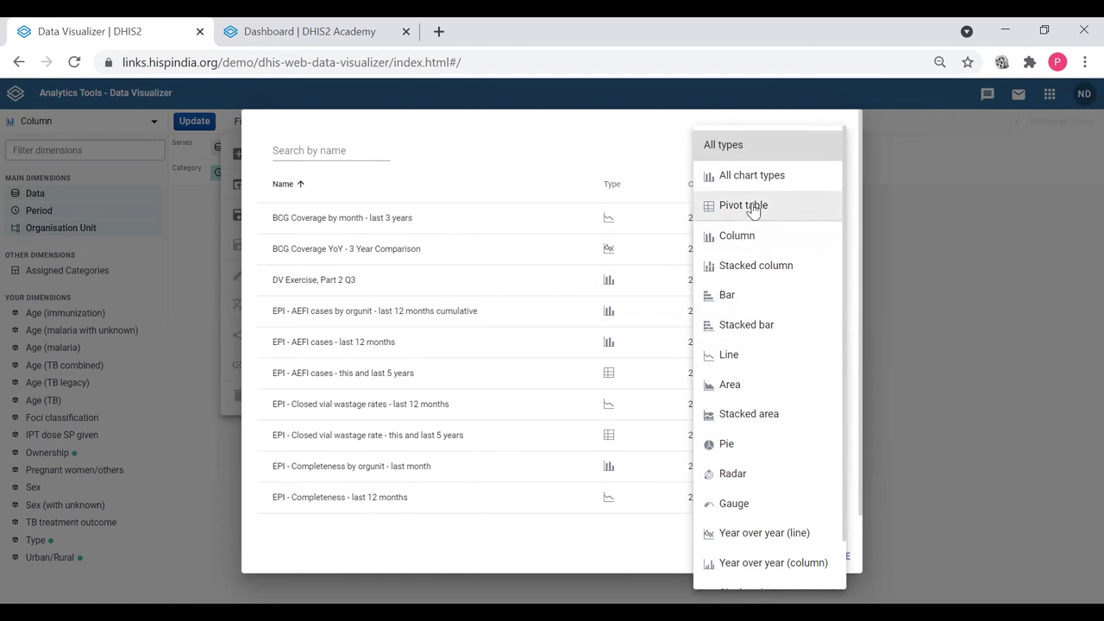
left_click(628, 145)
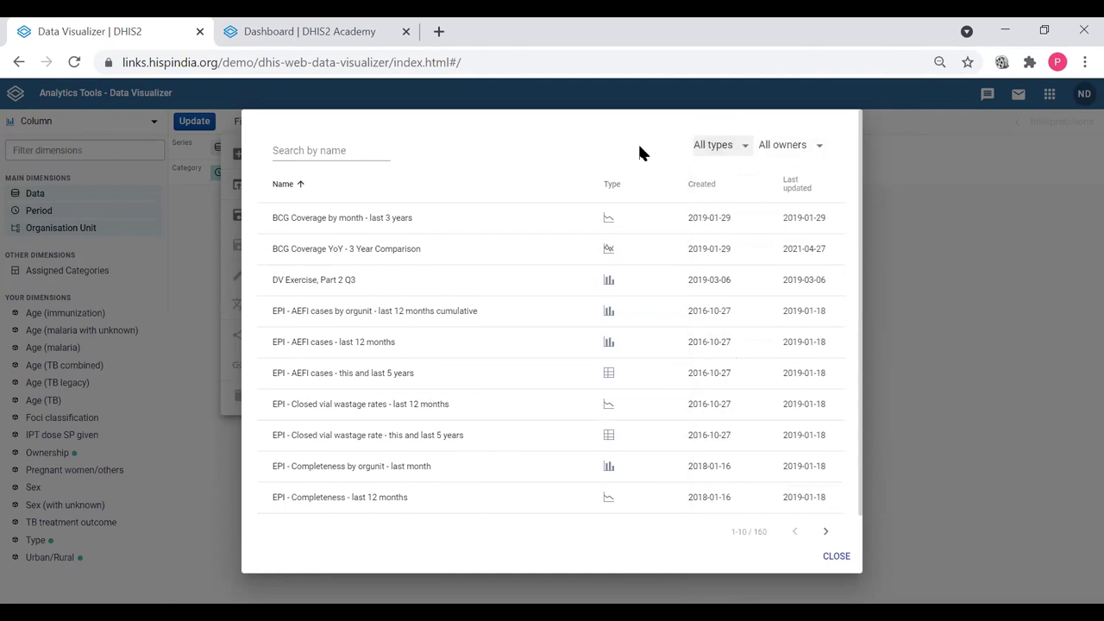
left_click(808, 155)
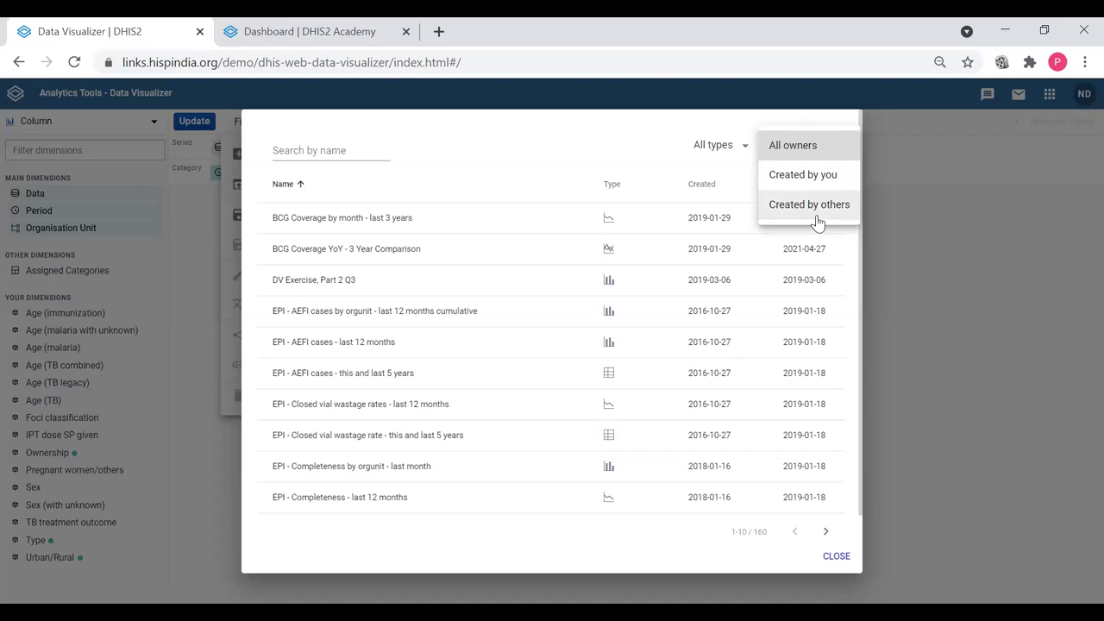
Step: Search the saved visualizations for "hiv te" and open "HIV - HIV testing performance by sub-orgunits"
left_click(332, 150)
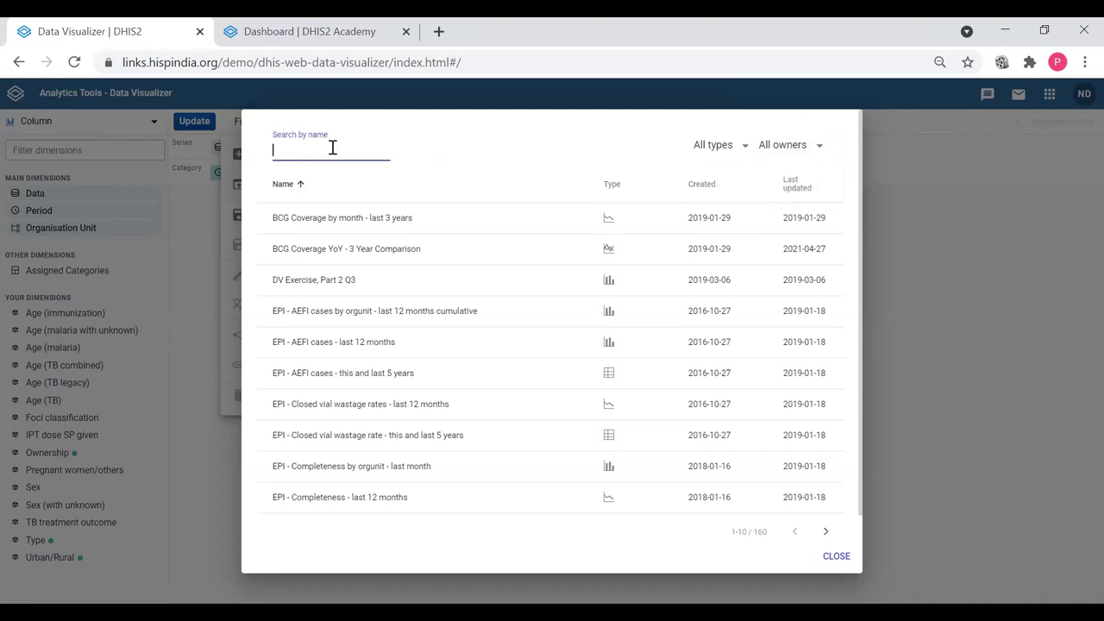
type("hi")
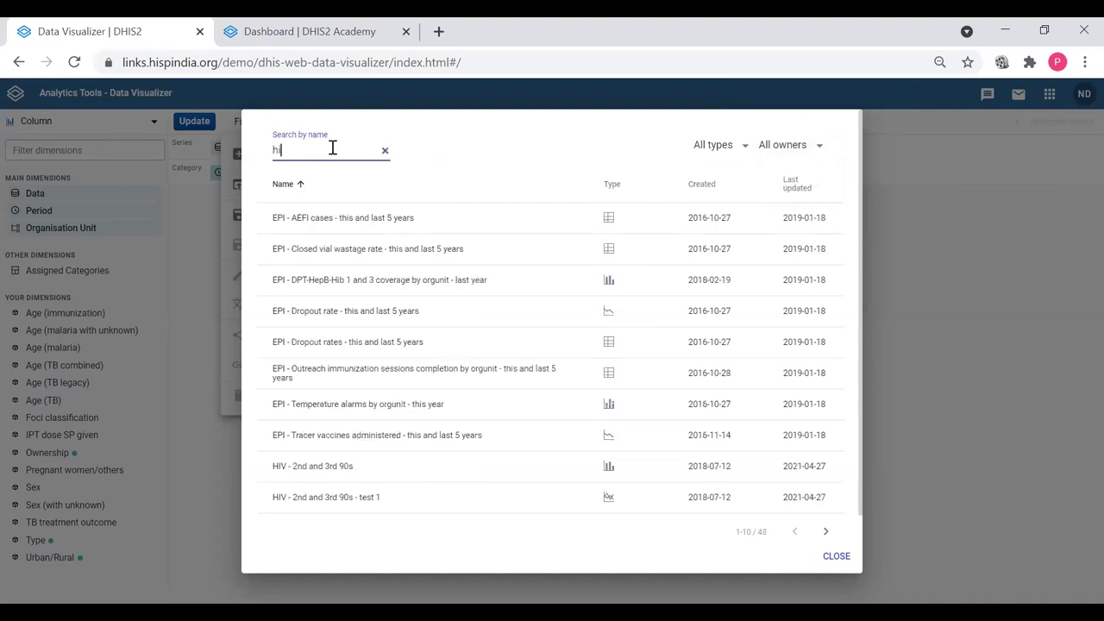
type("v te")
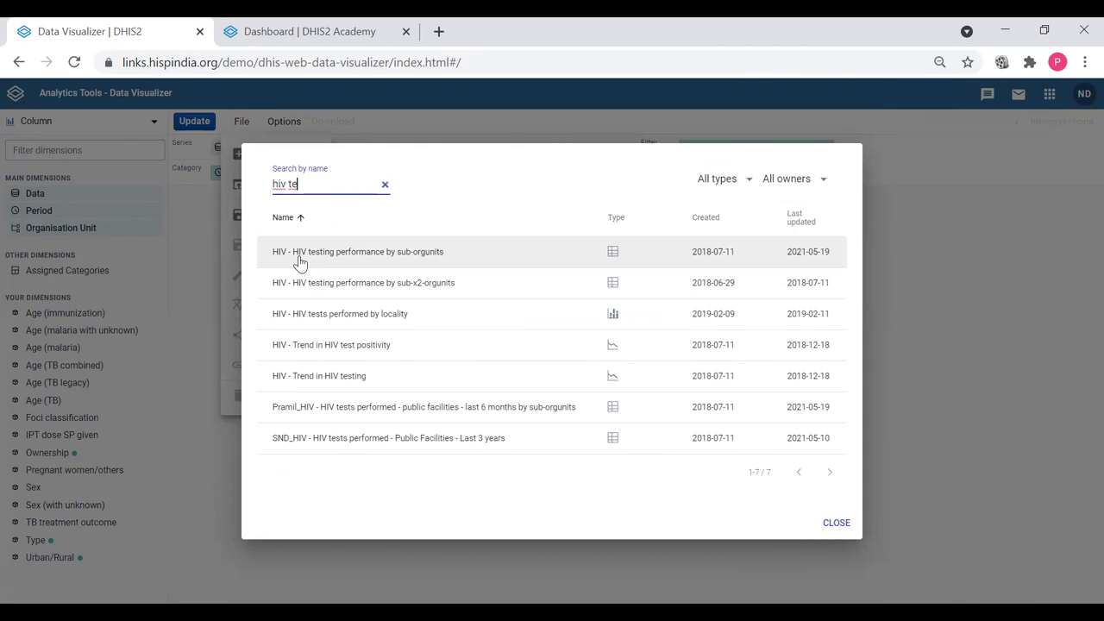
left_click(352, 255)
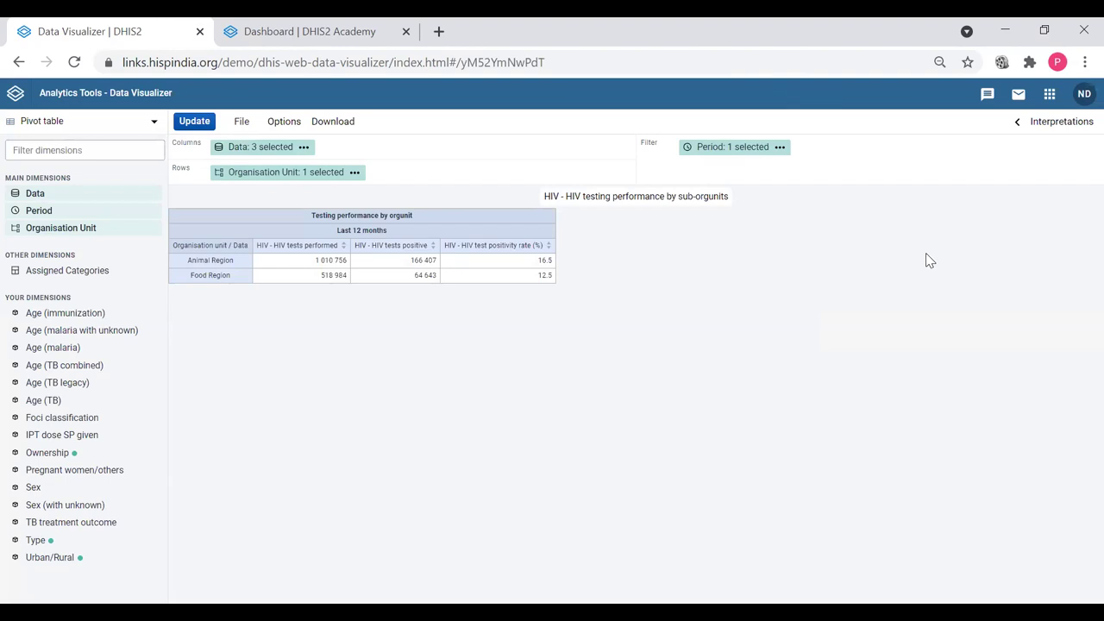
Step: Review the file commands and download formats available for the opened pivot table
key("ctrl+plus")
key("ctrl+plus")
key("ctrl+plus")
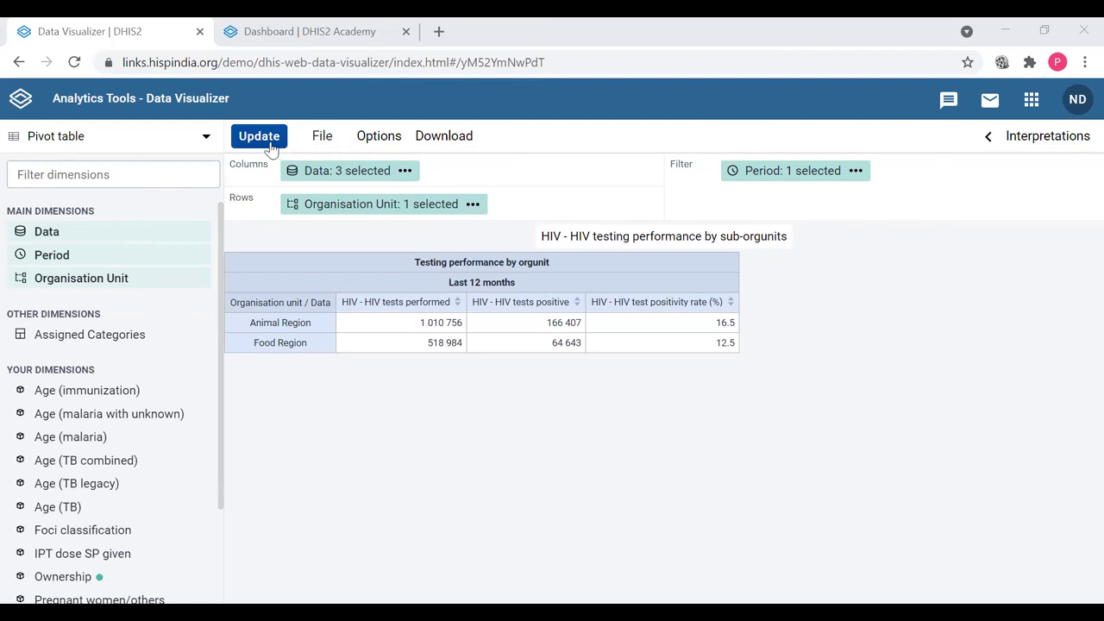
left_click(323, 138)
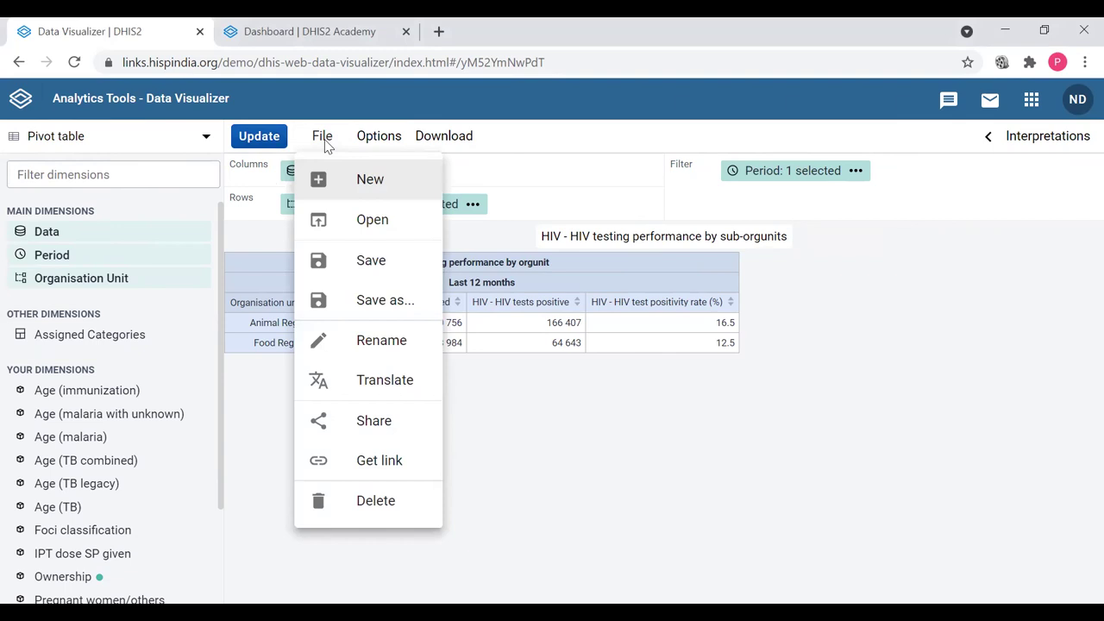
left_click(374, 145)
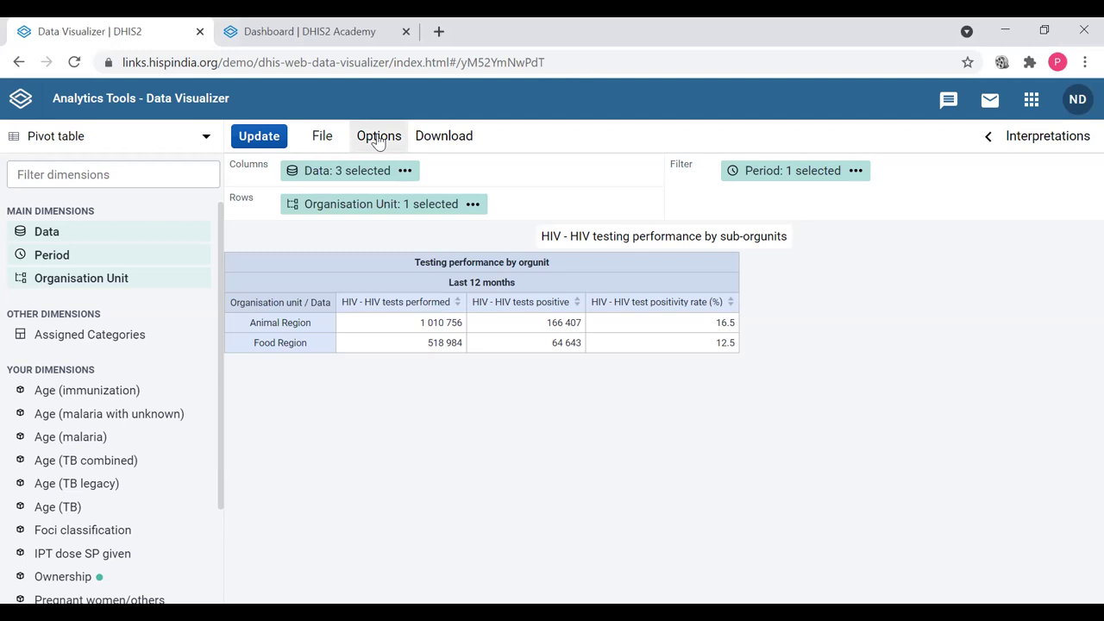
left_click(454, 143)
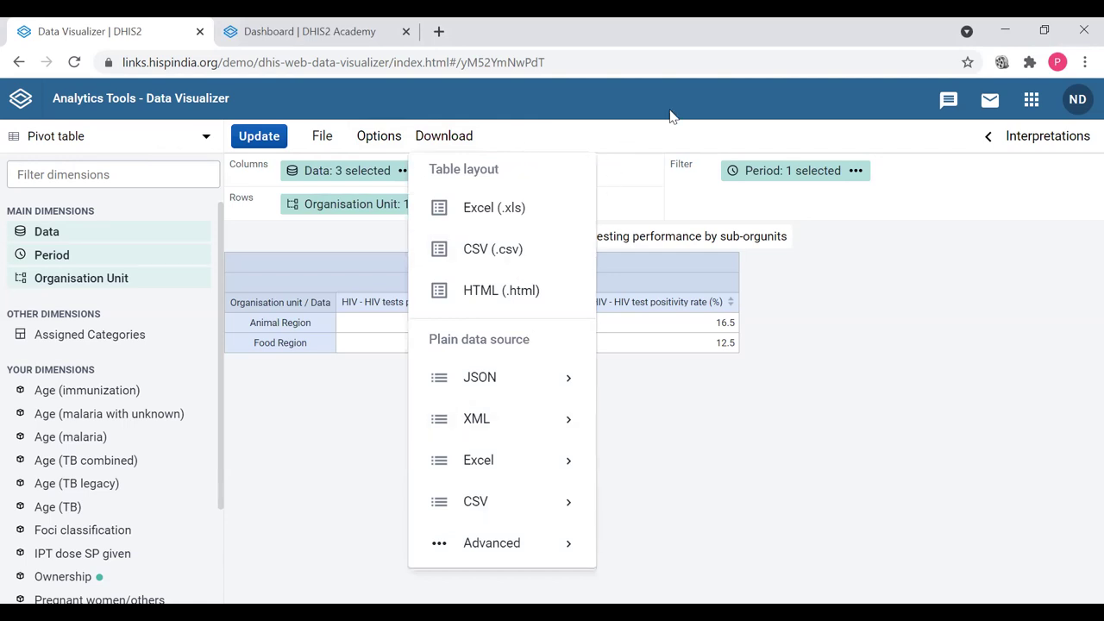
left_click(664, 138)
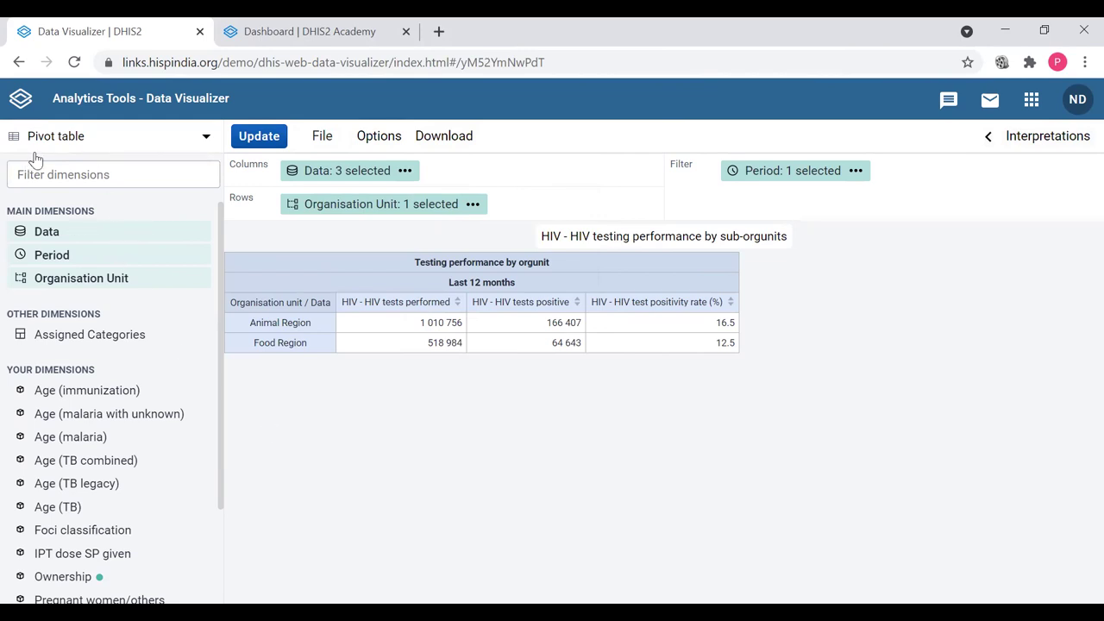
Step: Review the available visualization types, keeping Pivot table, and look through the full list of dimensions
left_click(93, 141)
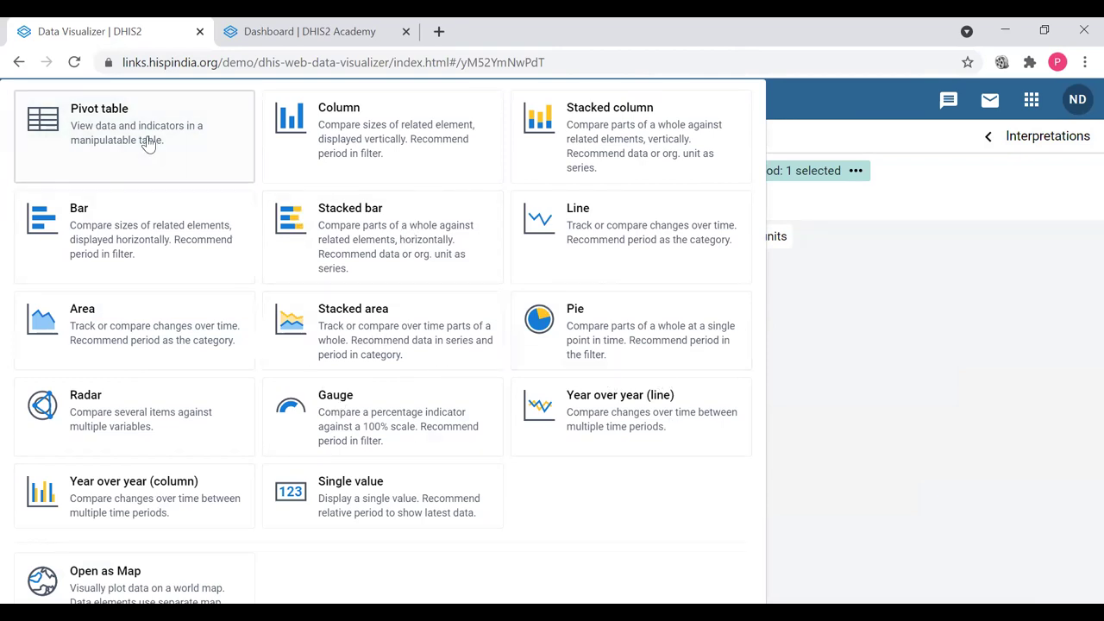
left_click(170, 166)
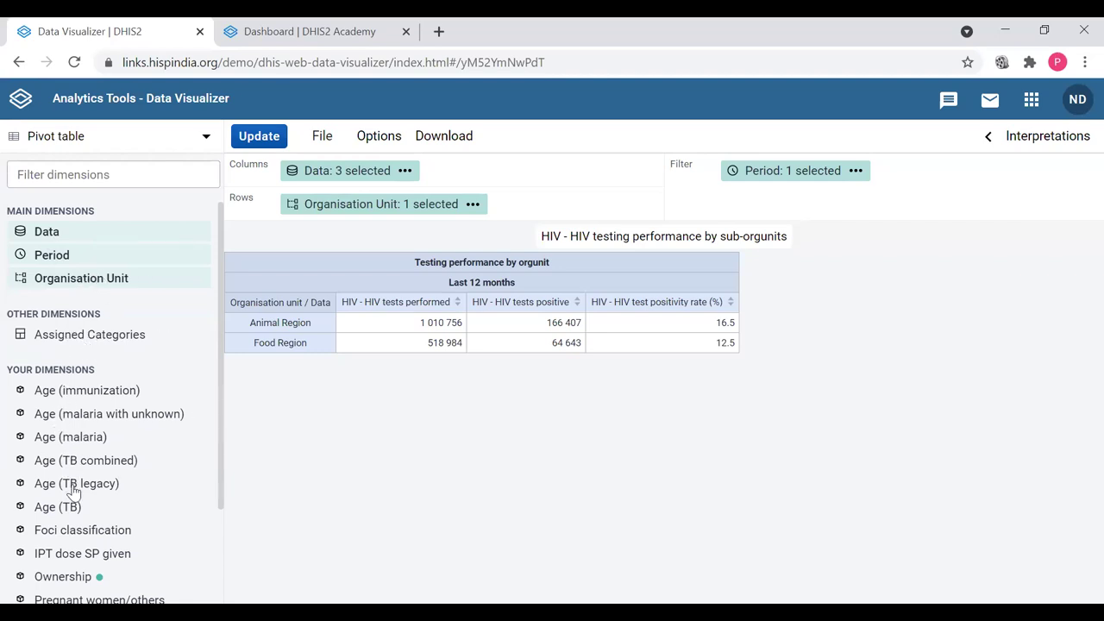
scroll(73, 496, "down", 3)
scroll(71, 496, "up", 3)
scroll(131, 375, "down", 2)
scroll(131, 393, "down", 1)
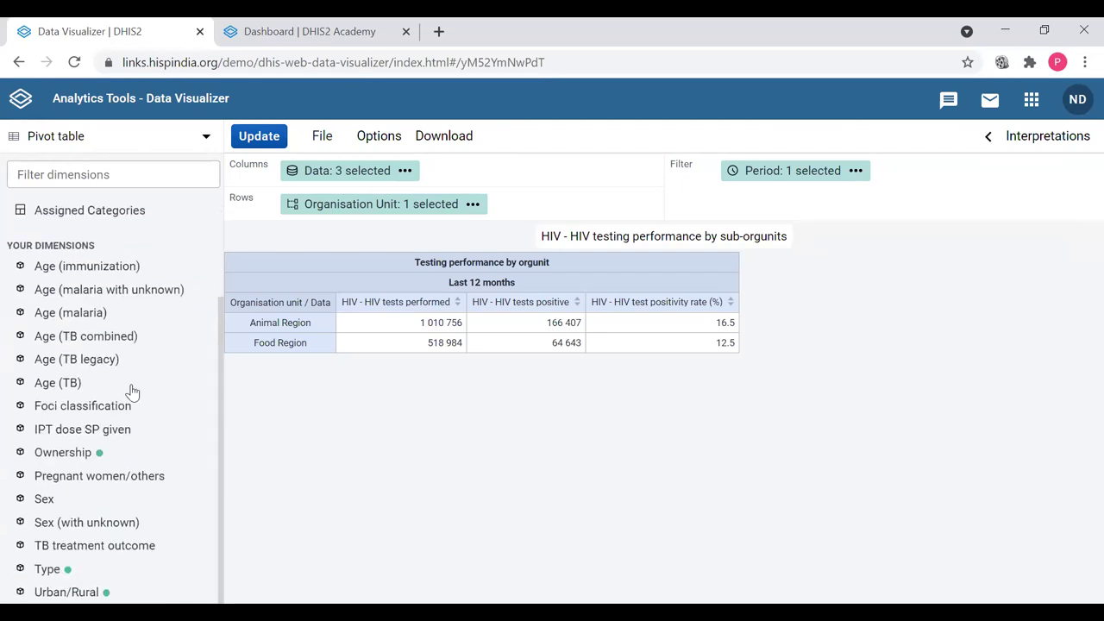
scroll(136, 522, "up", 3)
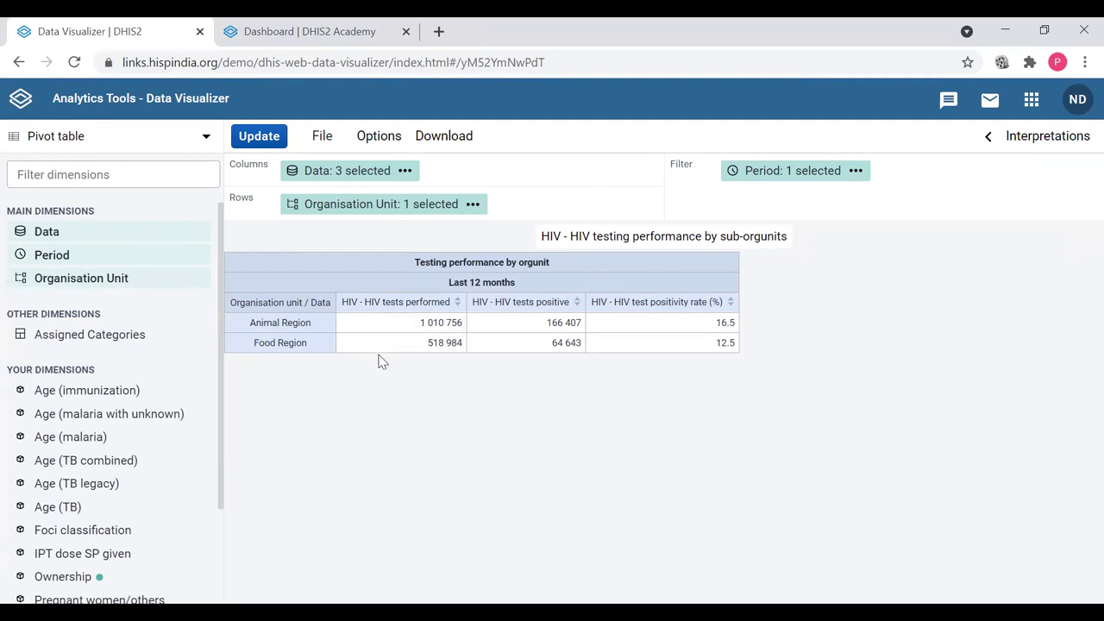
Step: View the selected data items from both the Data main dimension and the Columns layout entry, closing each without changes
left_click(45, 233)
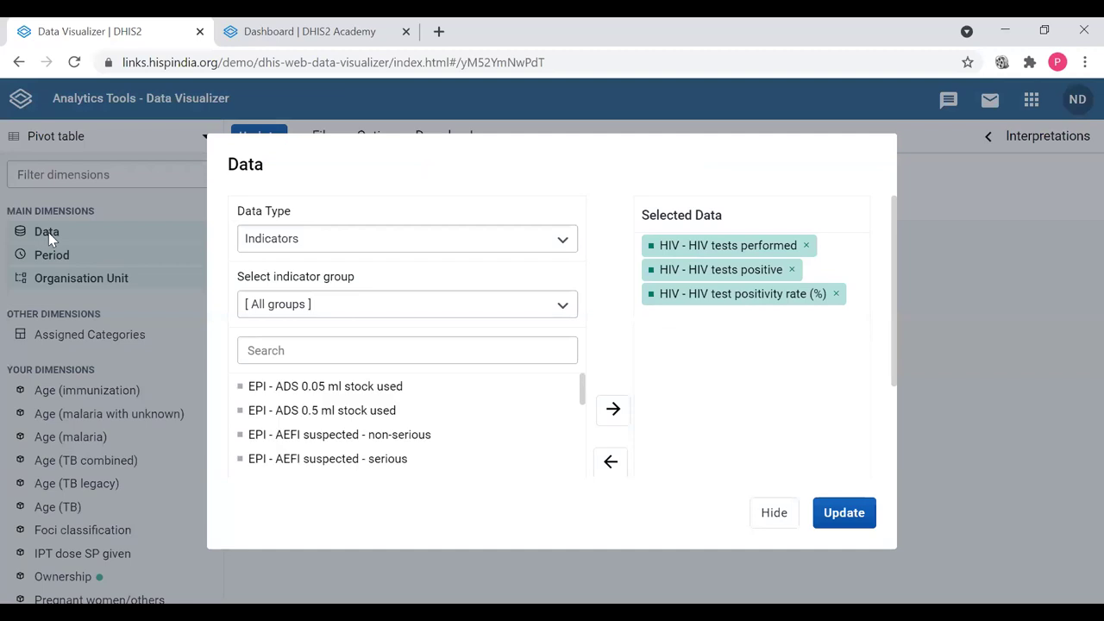
left_click(781, 517)
mouse_move(312, 174)
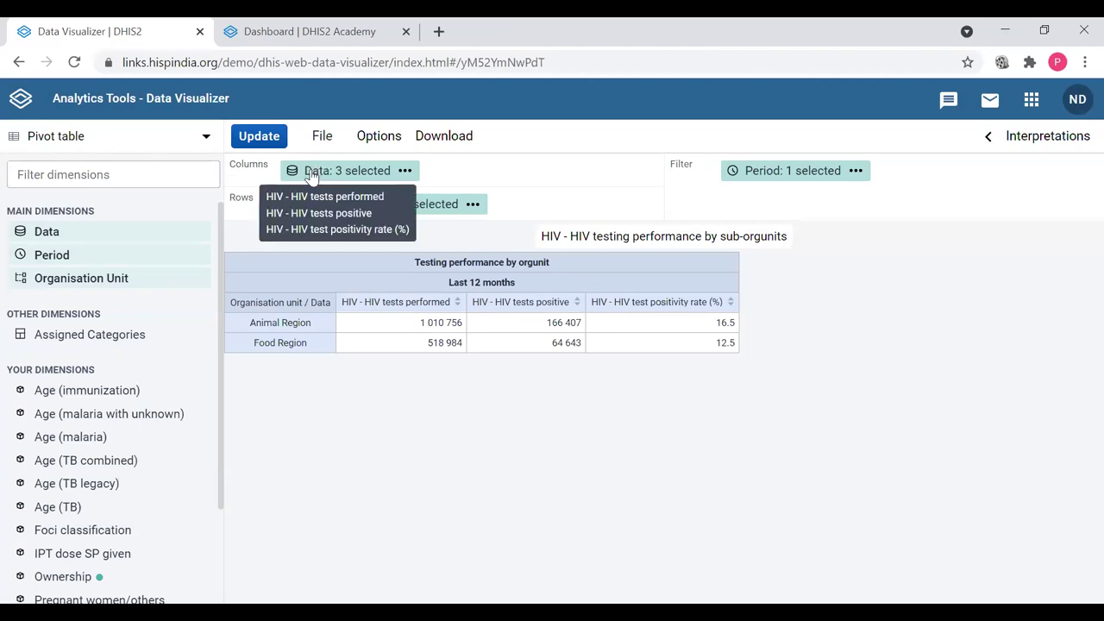
left_click(312, 174)
left_click(776, 516)
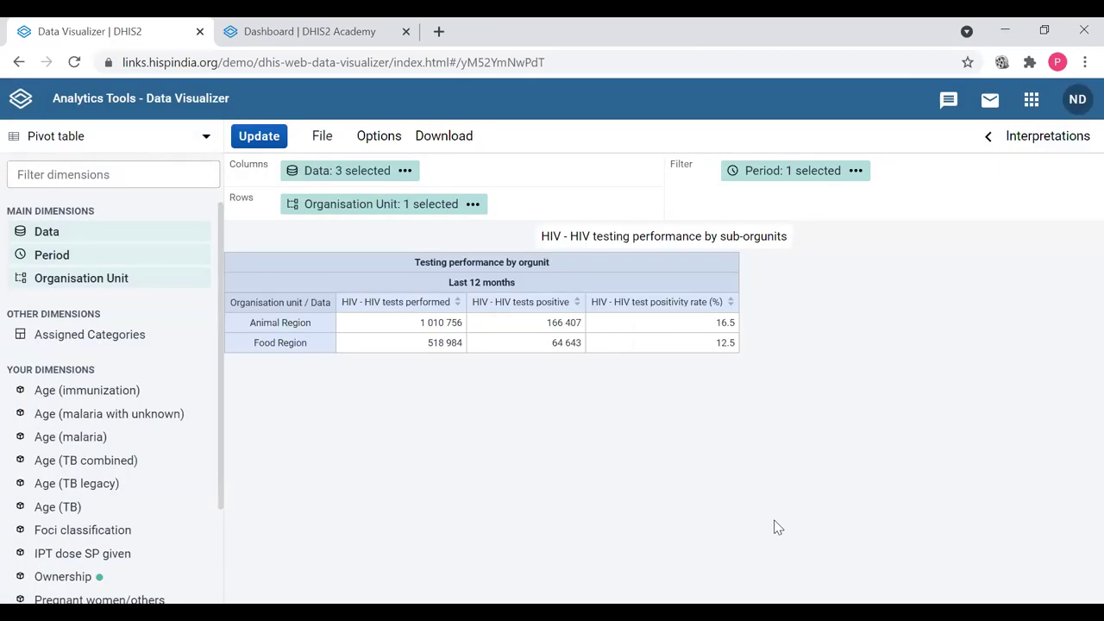
Step: Open the Data dimension's item selection and examine the data types on offer, leaving Indicators selected
left_click(47, 233)
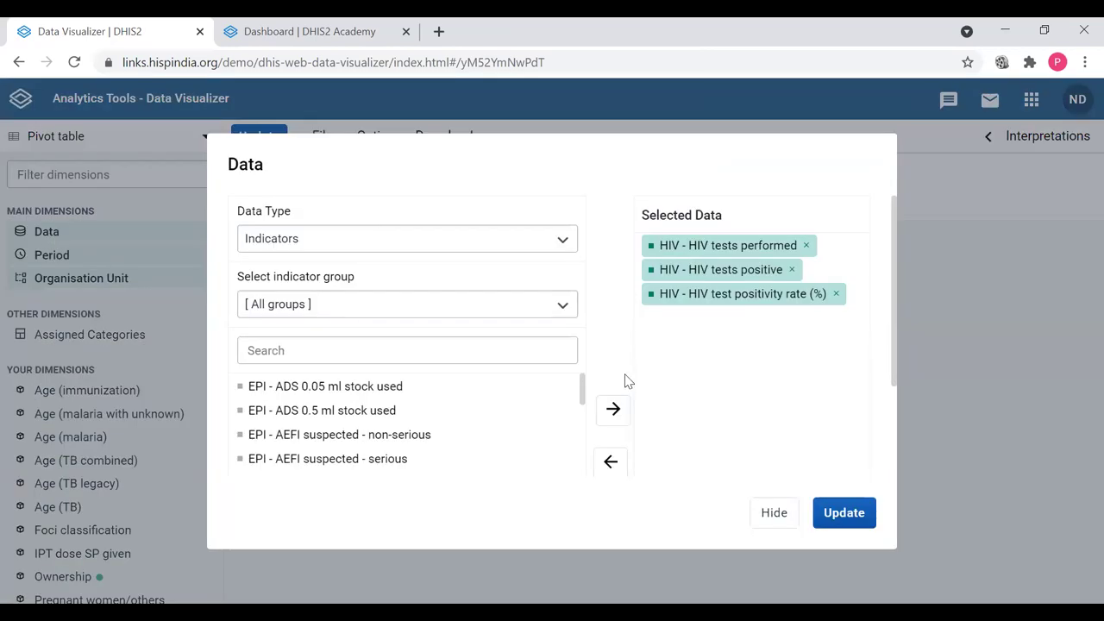
scroll(648, 376, "down", 2)
scroll(652, 383, "up", 2)
left_click(375, 250)
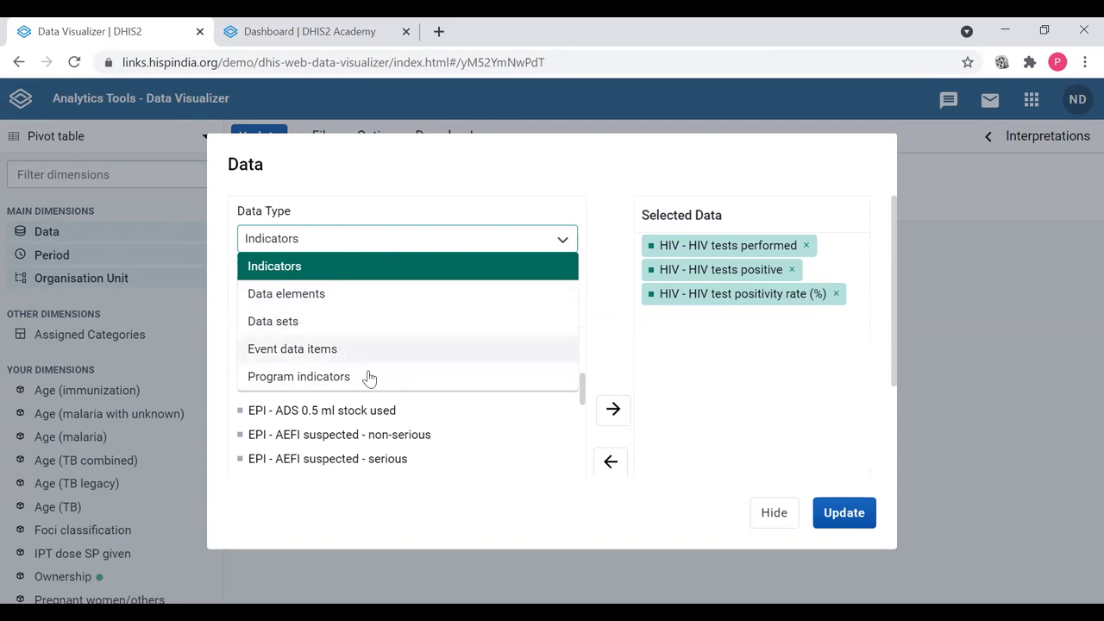
left_click(623, 332)
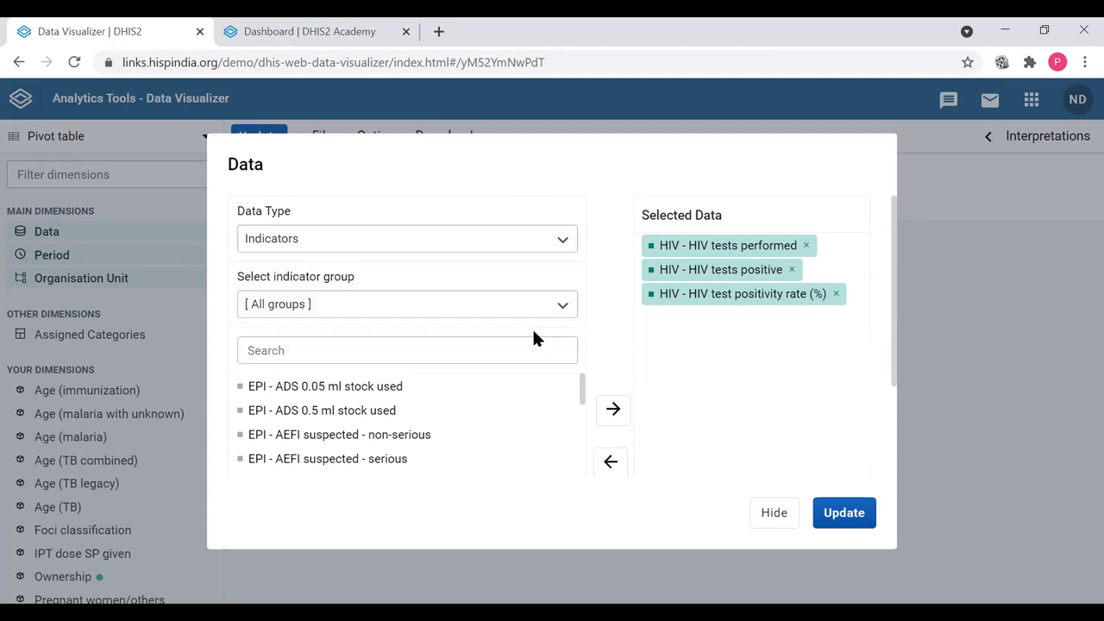
left_click(443, 239)
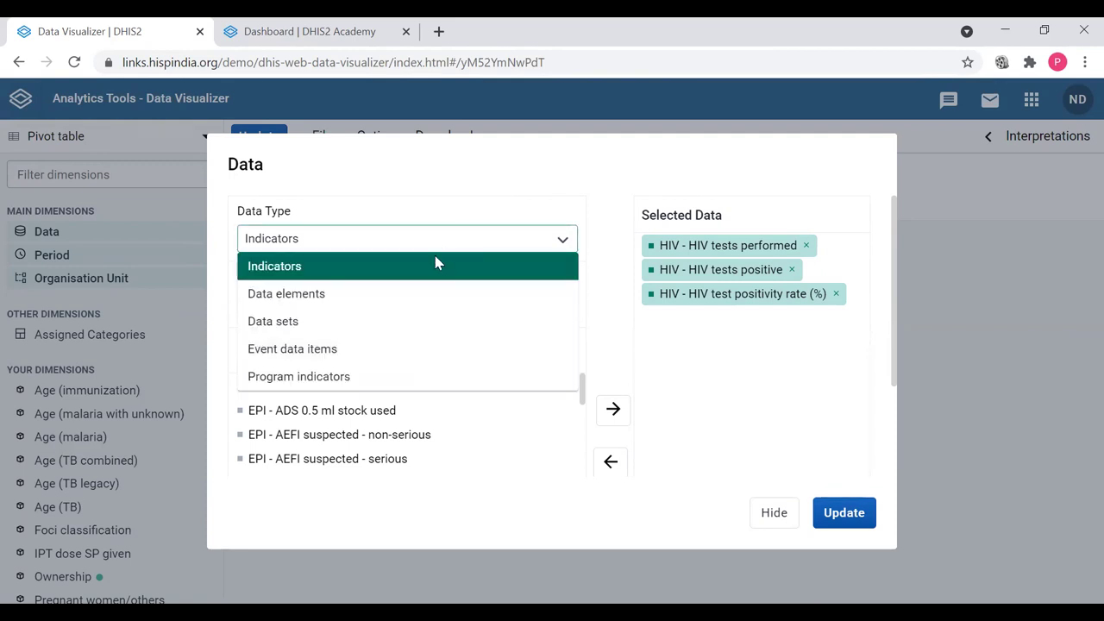
left_click(605, 284)
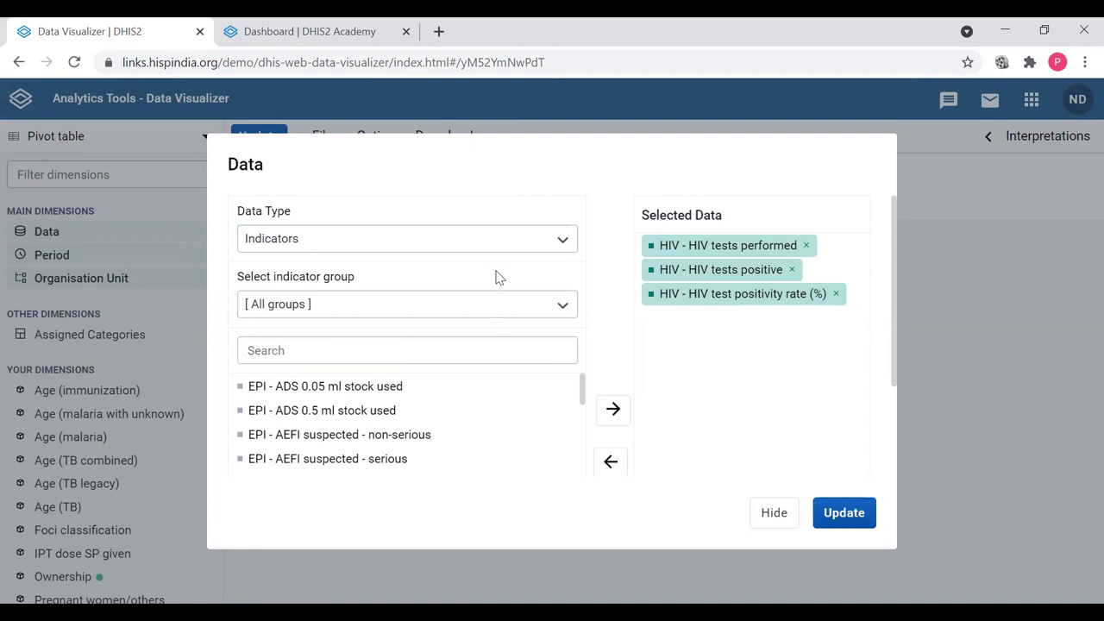
Step: Filter the available indicators to the HIV group, look through the list, and close the data selection without changes
left_click(496, 305)
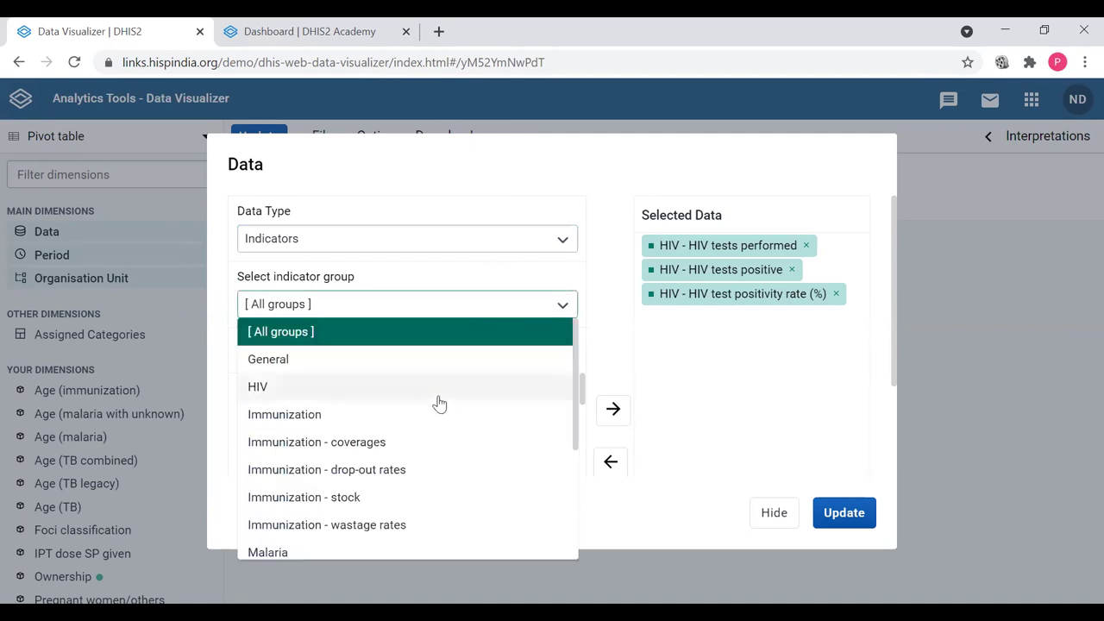
left_click(438, 395)
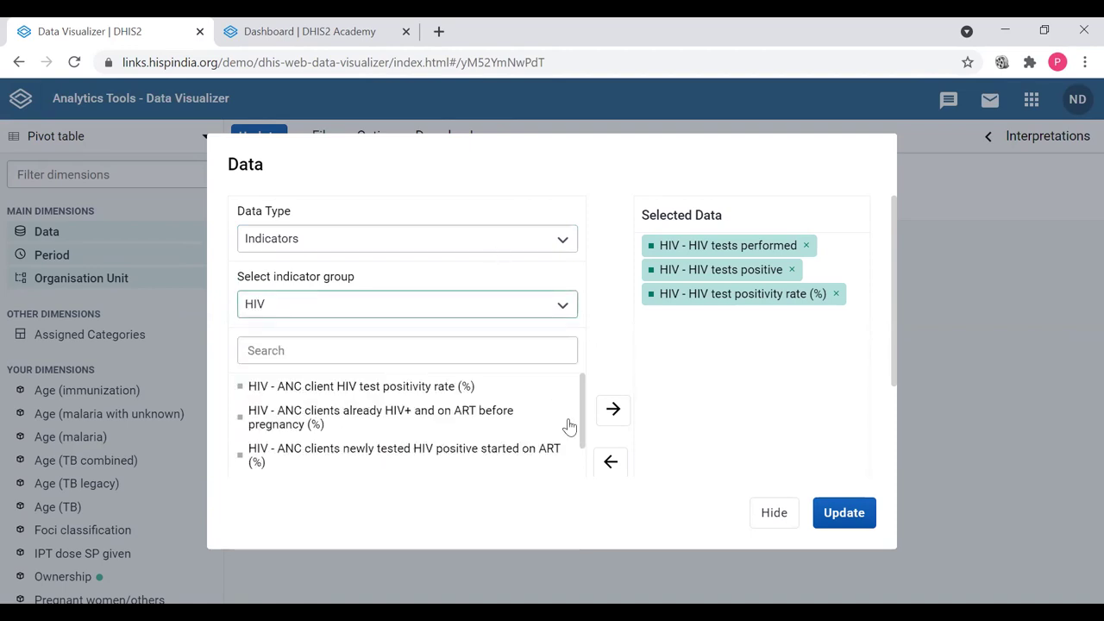
scroll(535, 422, "down", 5)
scroll(514, 435, "down", 5)
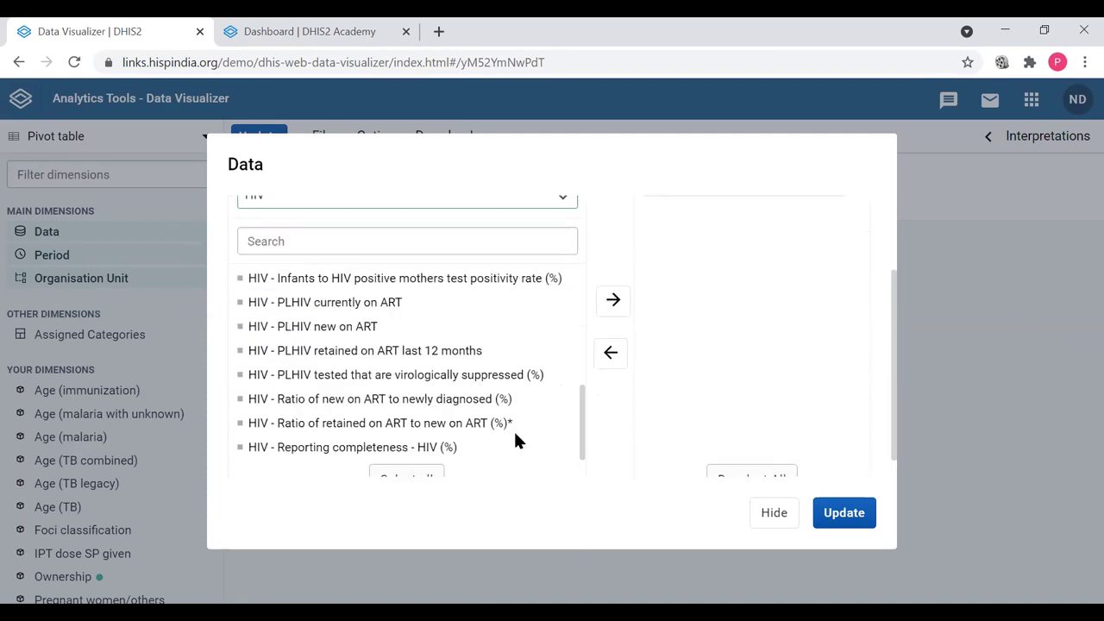
scroll(515, 433, "up", 10)
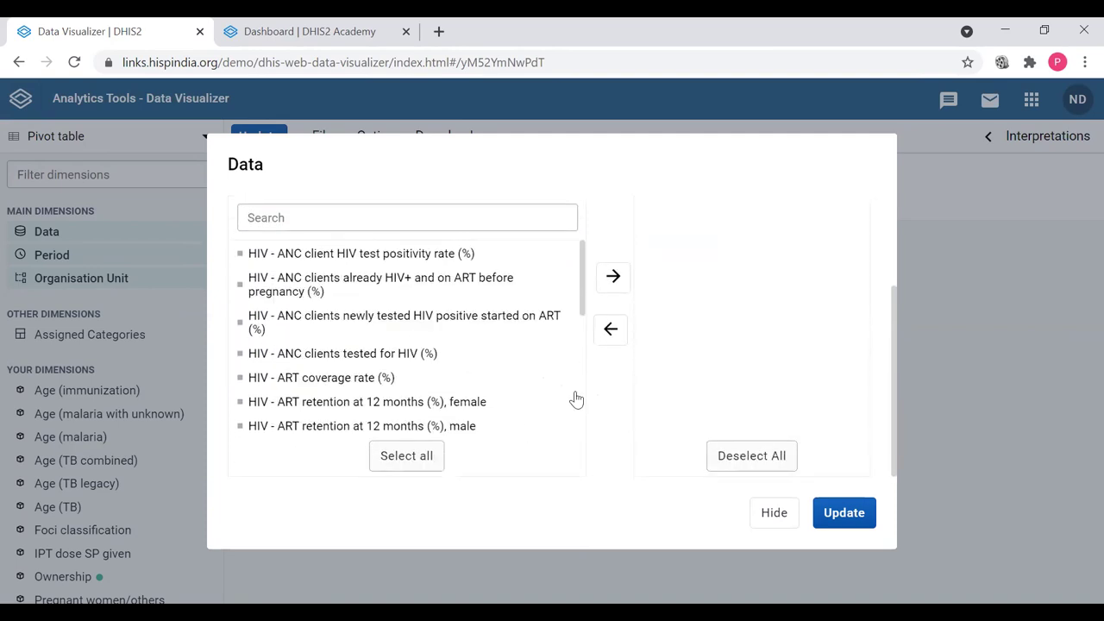
scroll(574, 399, "up", 3)
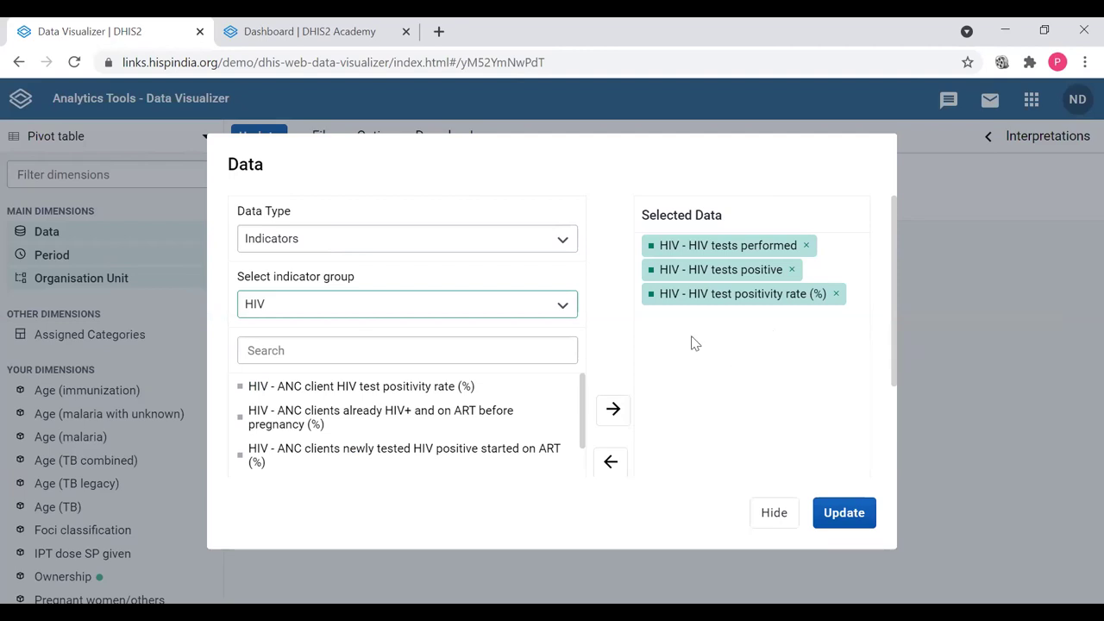
left_click(784, 521)
key("Escape")
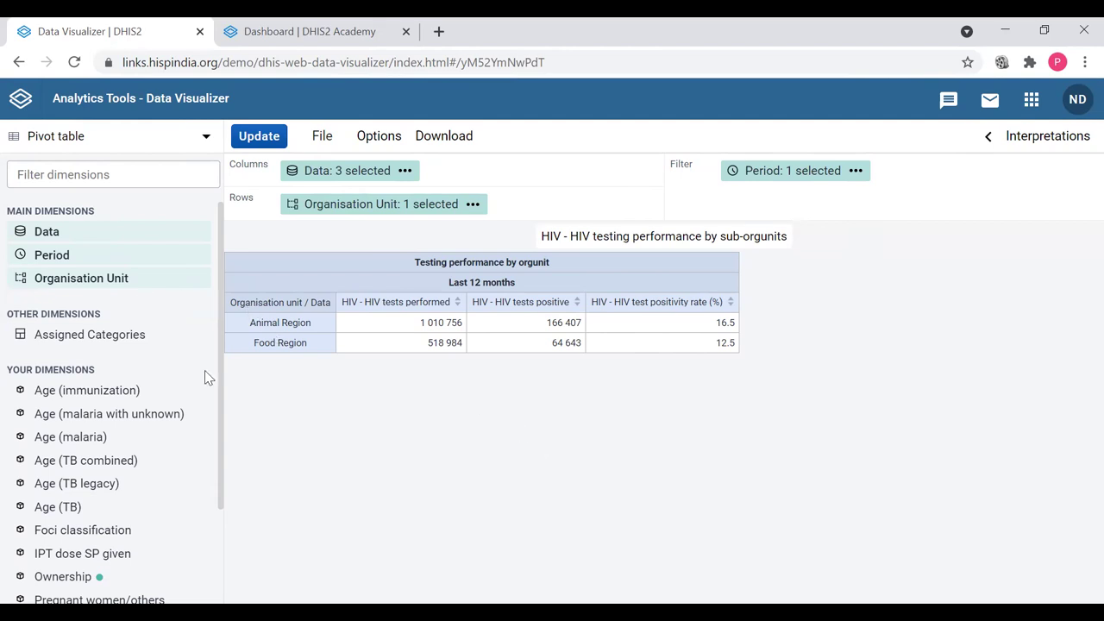
Step: Remove HIV - HIV tests performed from the selected data and update the pivot table
left_click(45, 234)
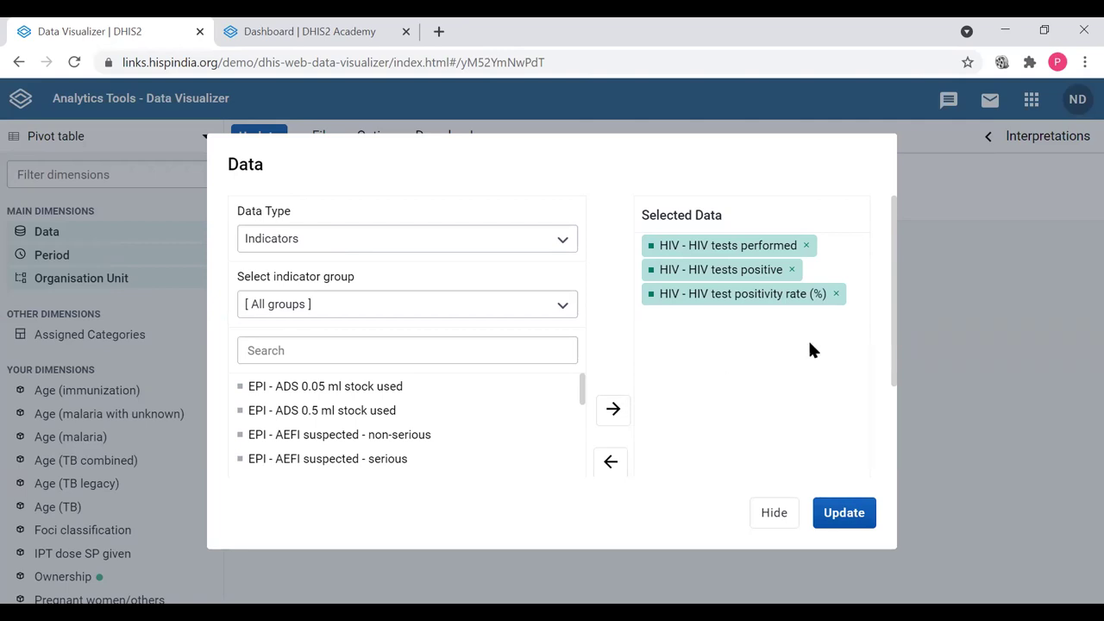
left_click(807, 245)
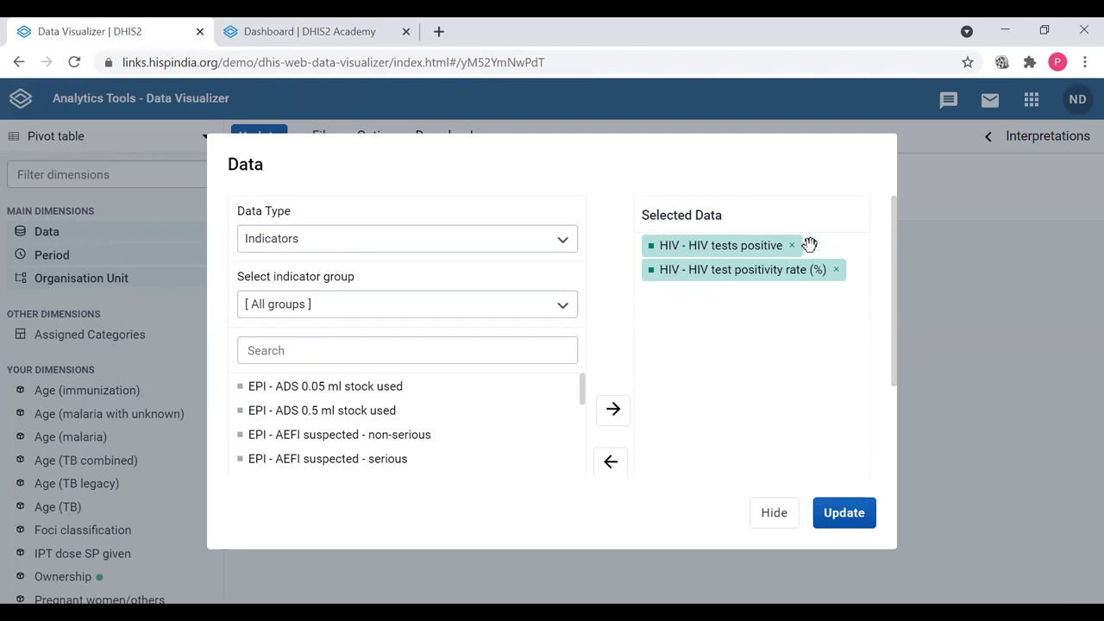
left_click(843, 516)
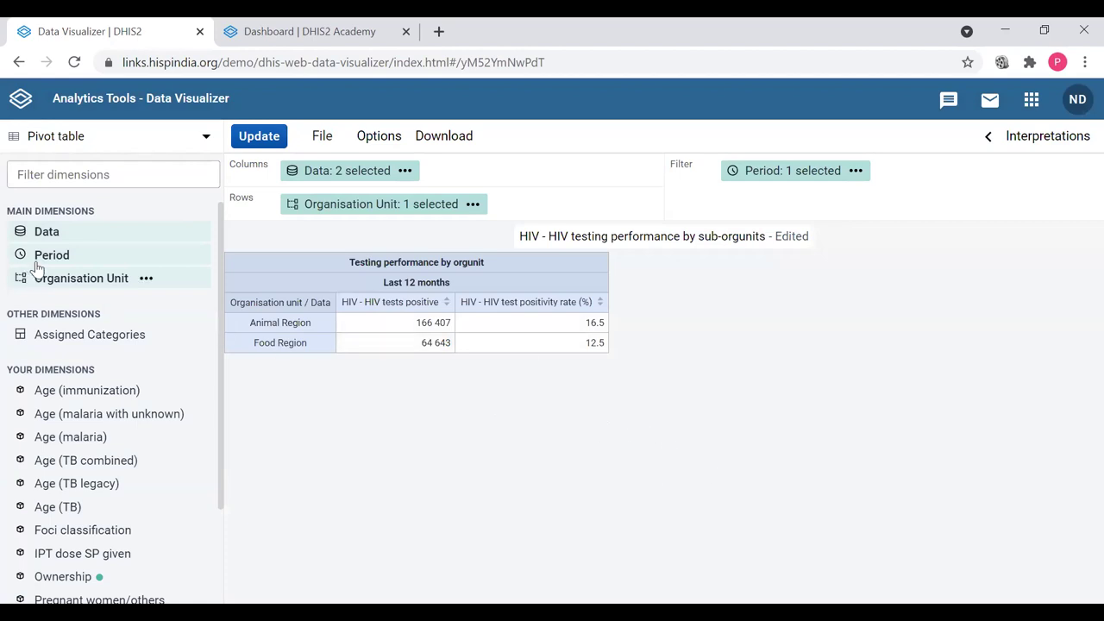
Step: In the Data dimension, switch the data type to Data elements and limit the list to the HIV group
left_click(43, 233)
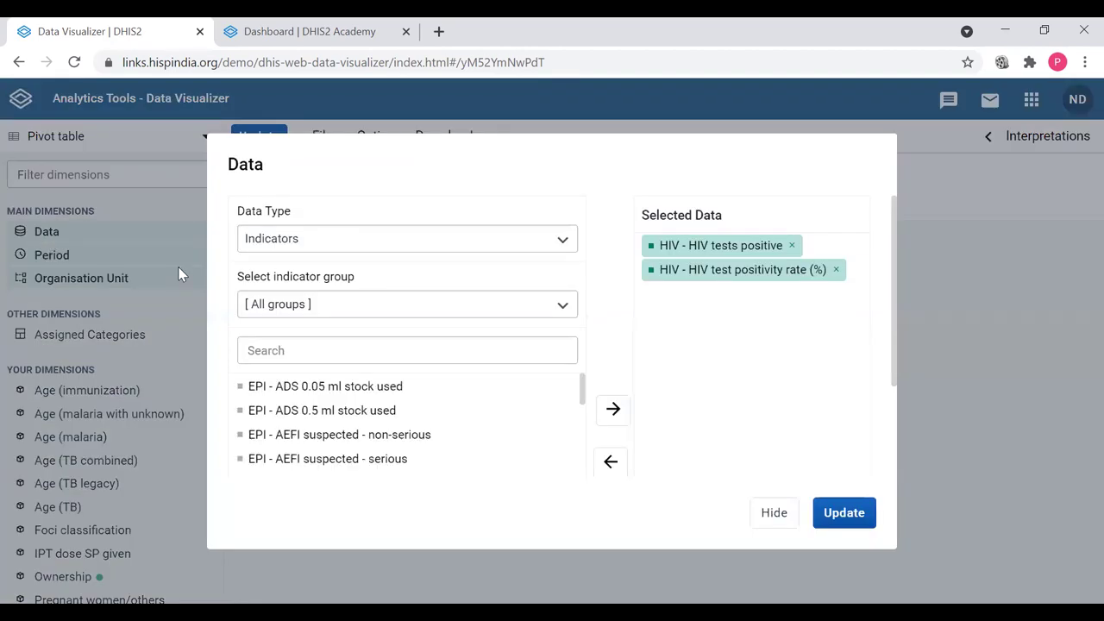
left_click(449, 239)
left_click(452, 290)
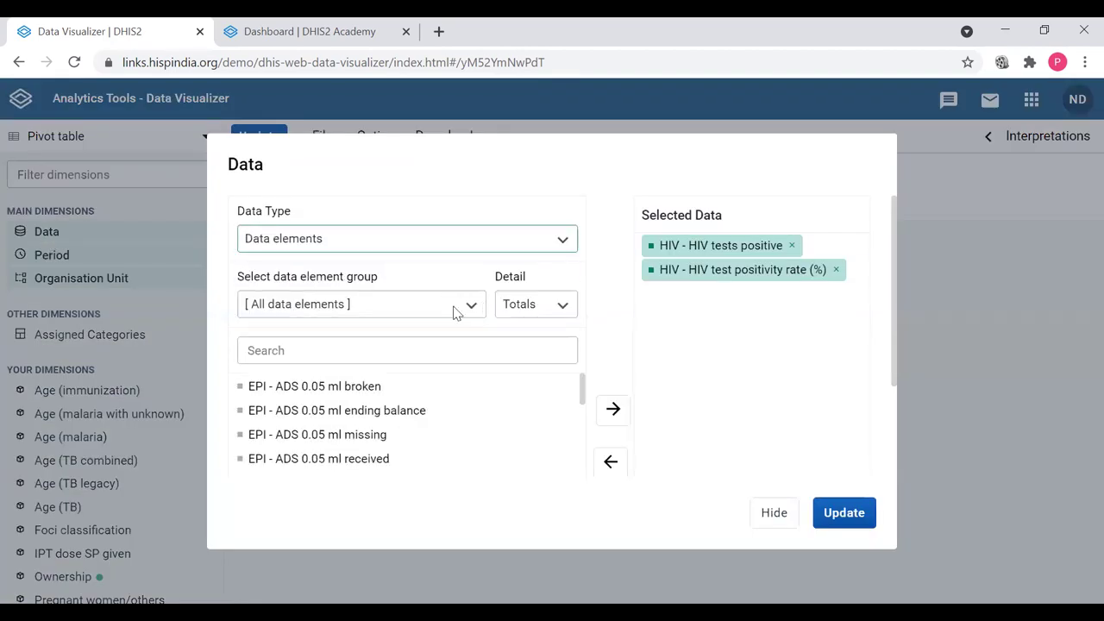
left_click(455, 306)
left_click(344, 386)
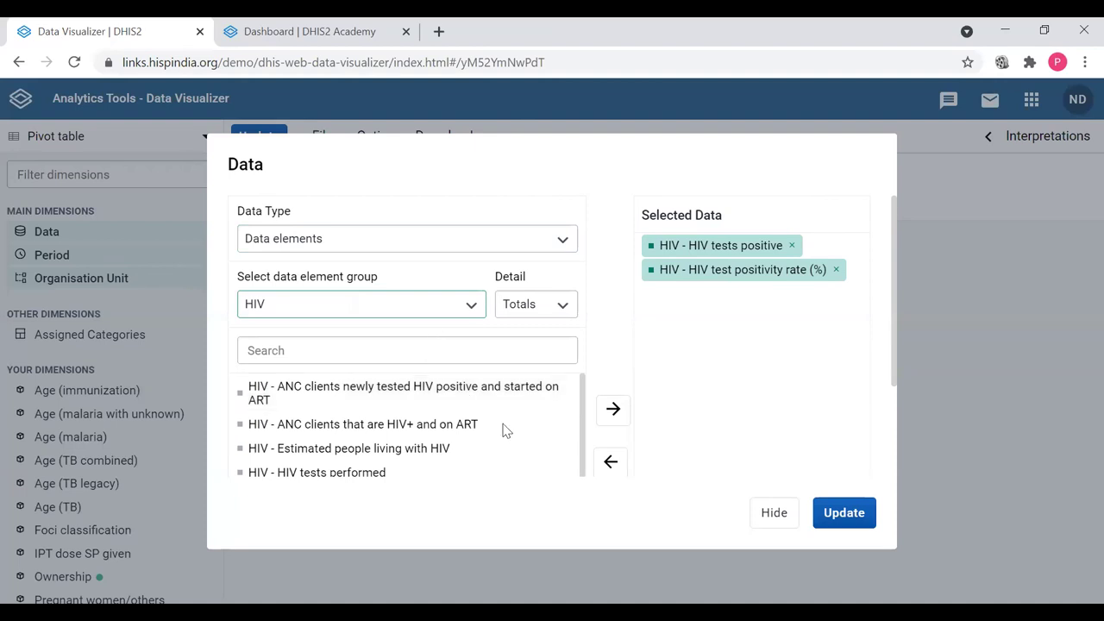
scroll(419, 460, "down", 2)
scroll(424, 457, "up", 3)
scroll(423, 461, "down", 1)
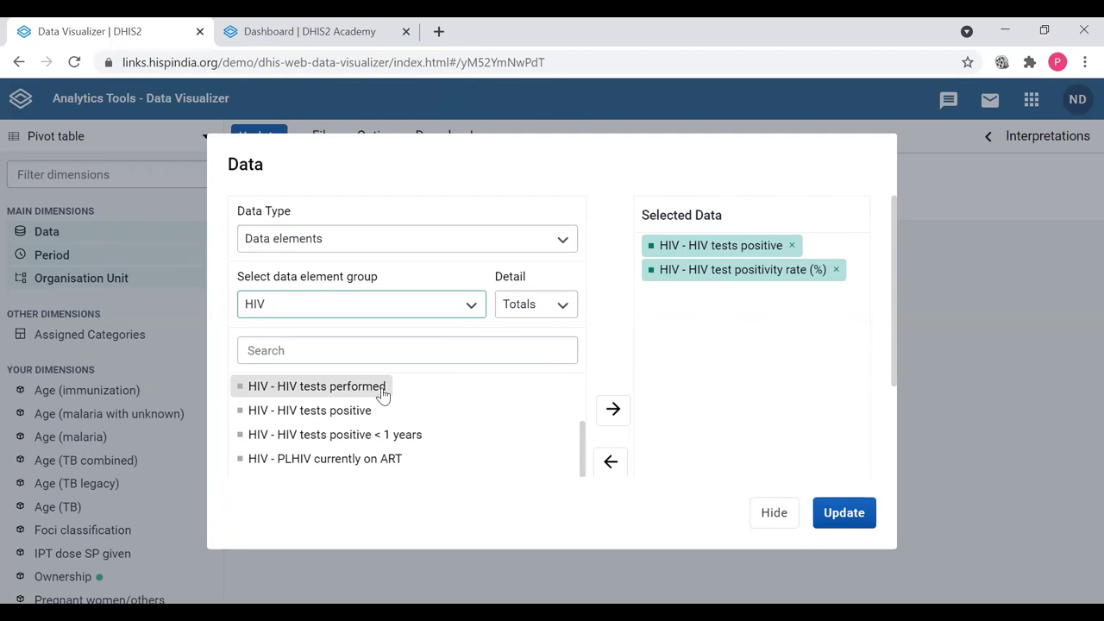
Step: Find the data element HIV - HIV tests performed by searching "hiv test", add it to the selection and update the table
left_click(307, 350)
type("hiv test")
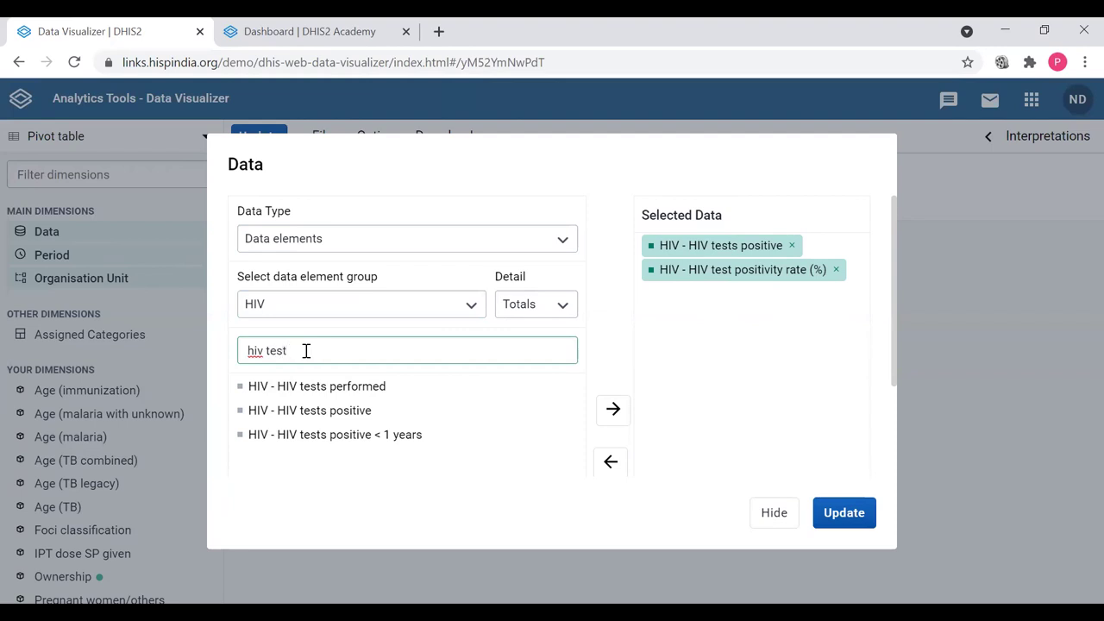
left_click(349, 397)
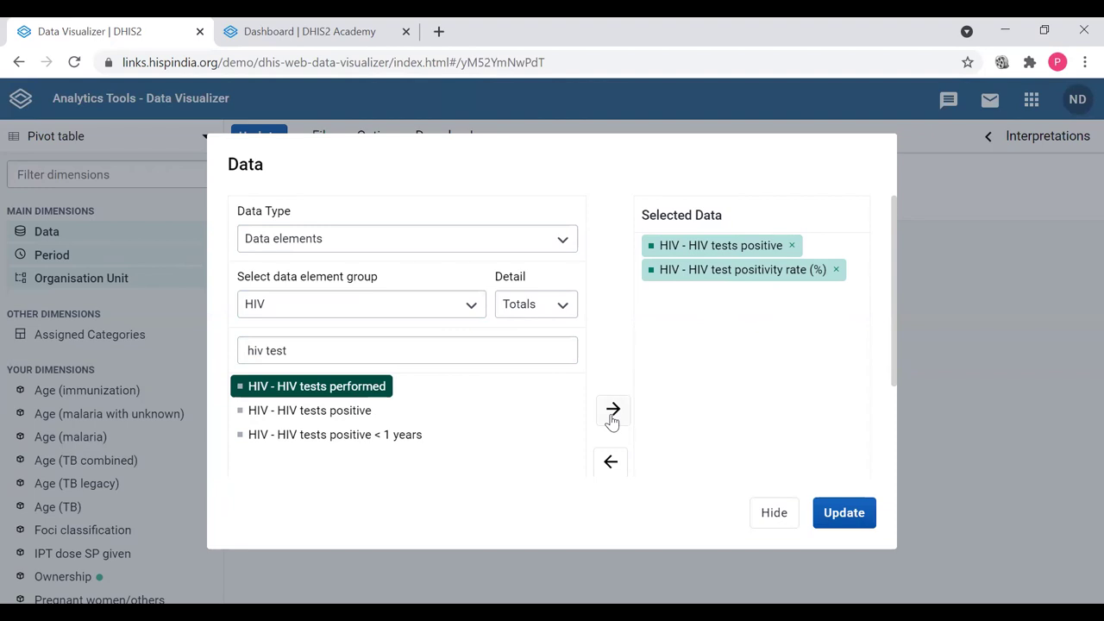
double_click(358, 397)
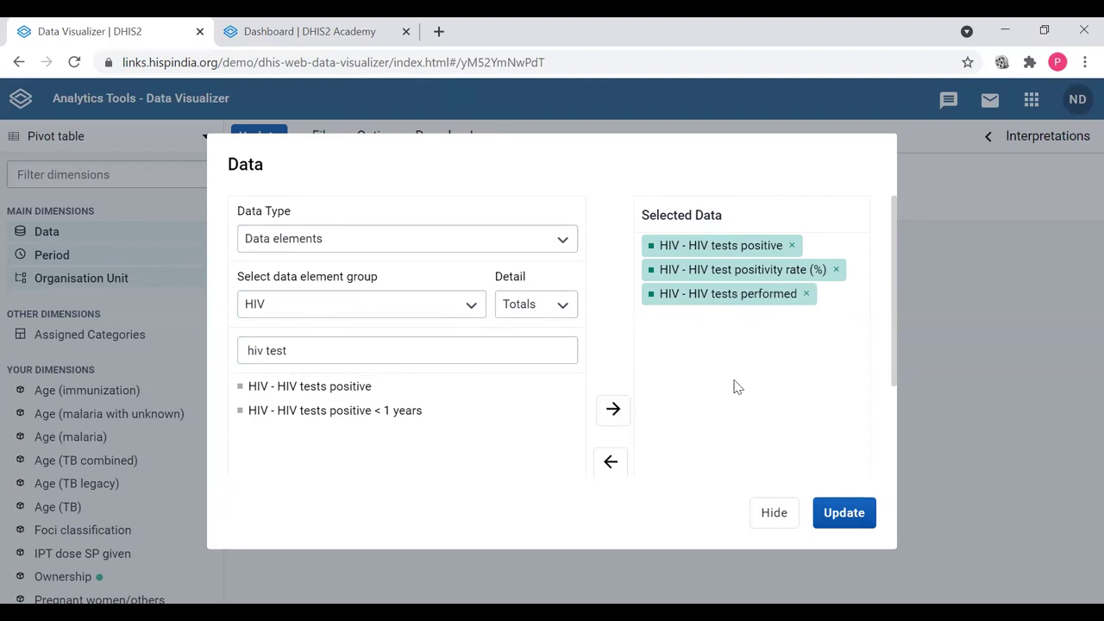
left_click(851, 514)
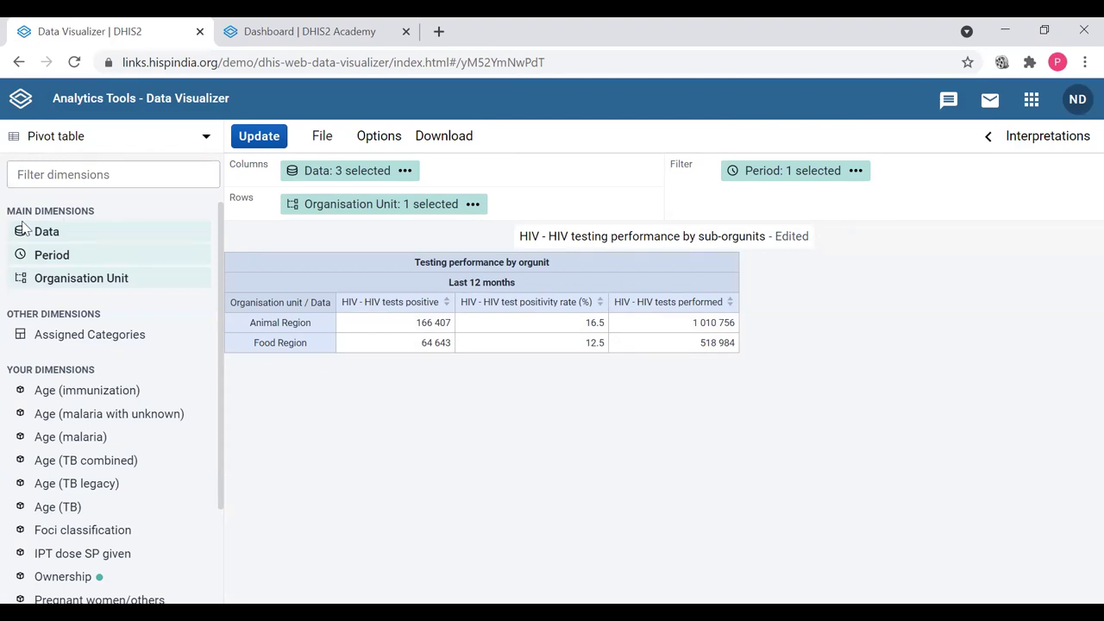
Step: Move HIV - HIV tests performed to the top of the selected data and update the table
left_click(51, 231)
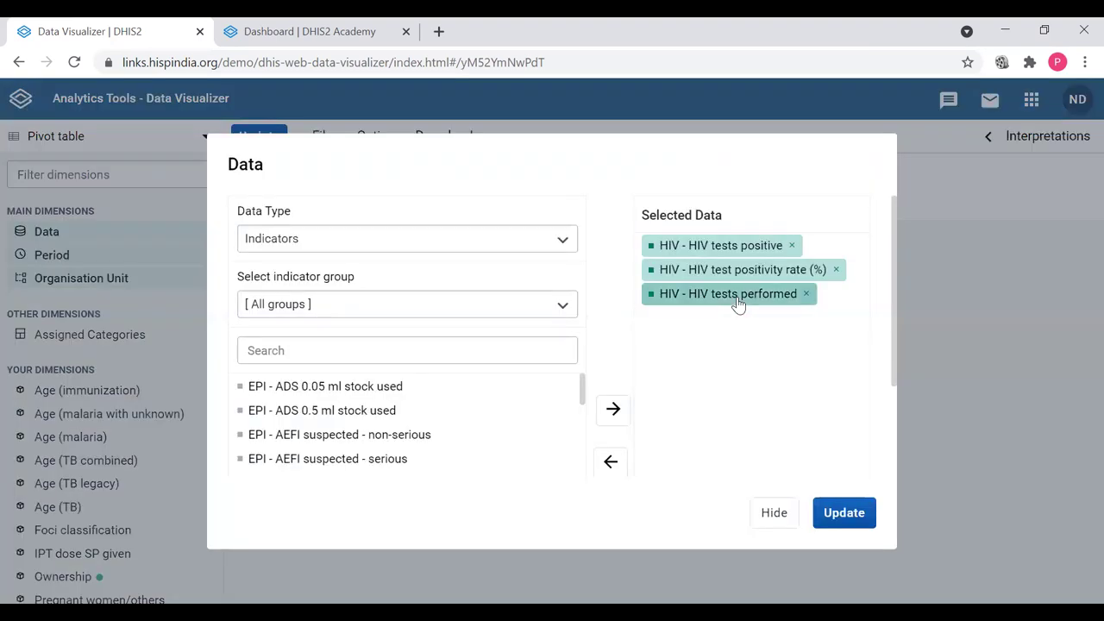
left_click_drag(735, 300, 734, 248)
left_click(843, 512)
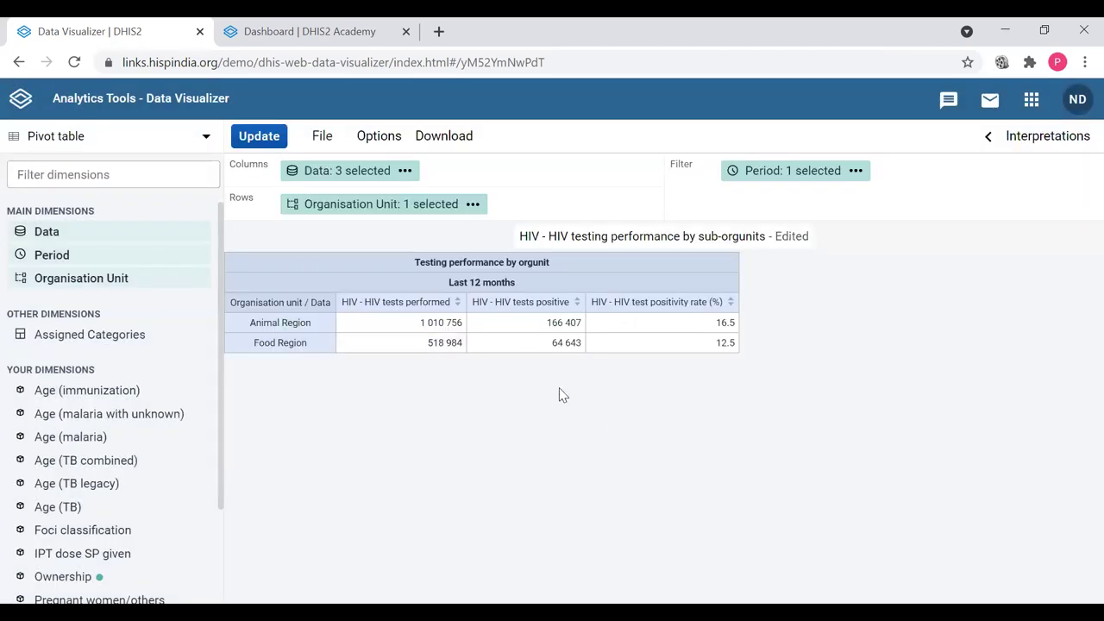
Step: Remove HIV - HIV test positivity rate (%) from the selected data and update the table
left_click(47, 233)
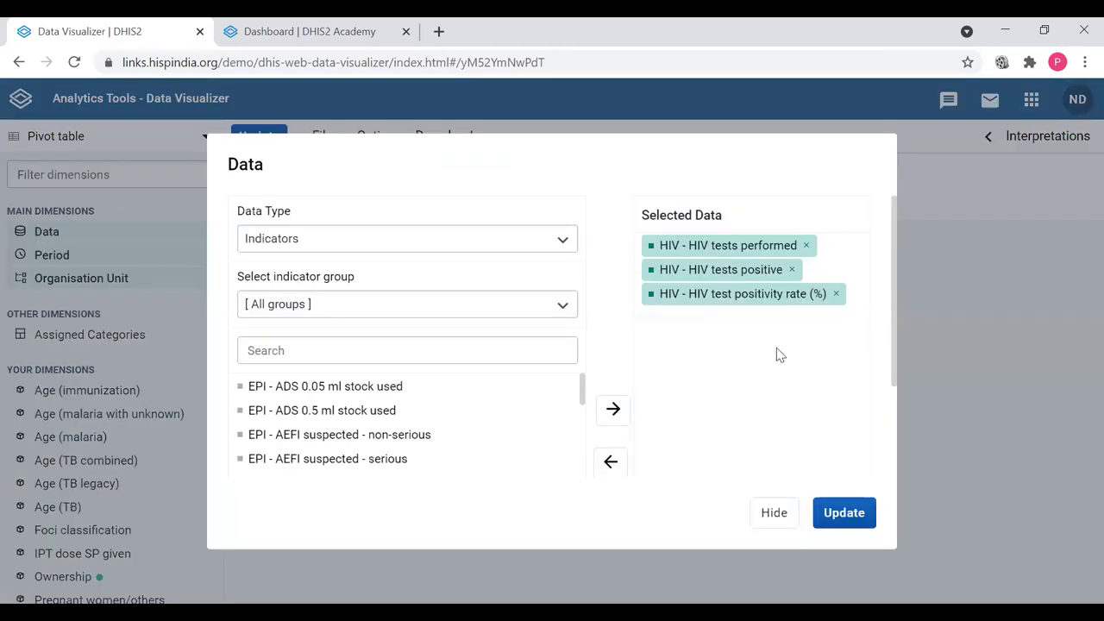
left_click(836, 294)
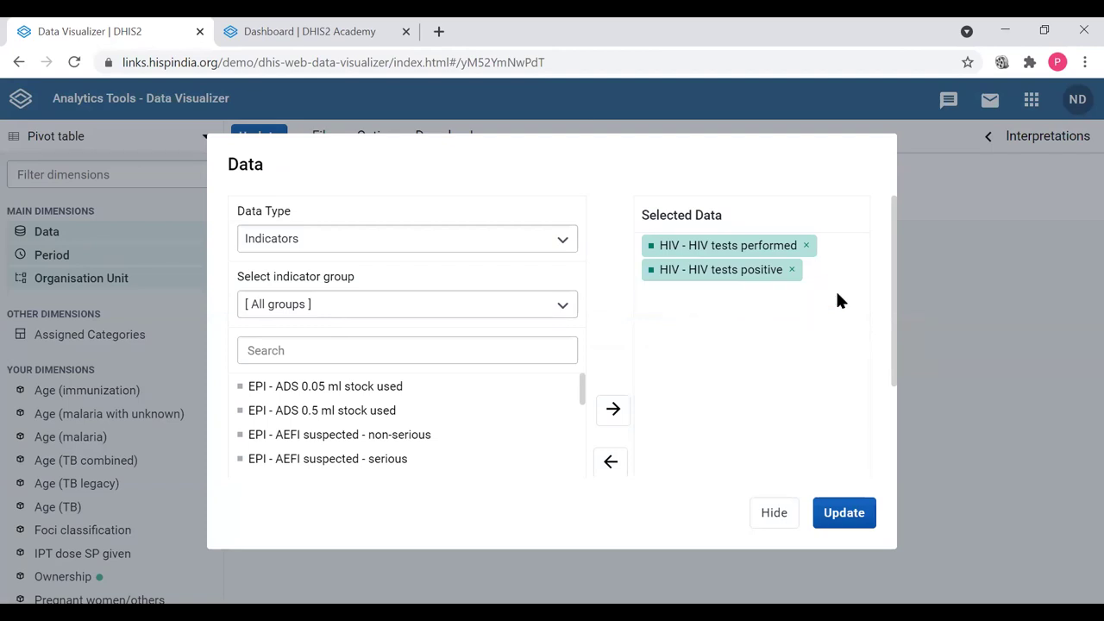
left_click(849, 512)
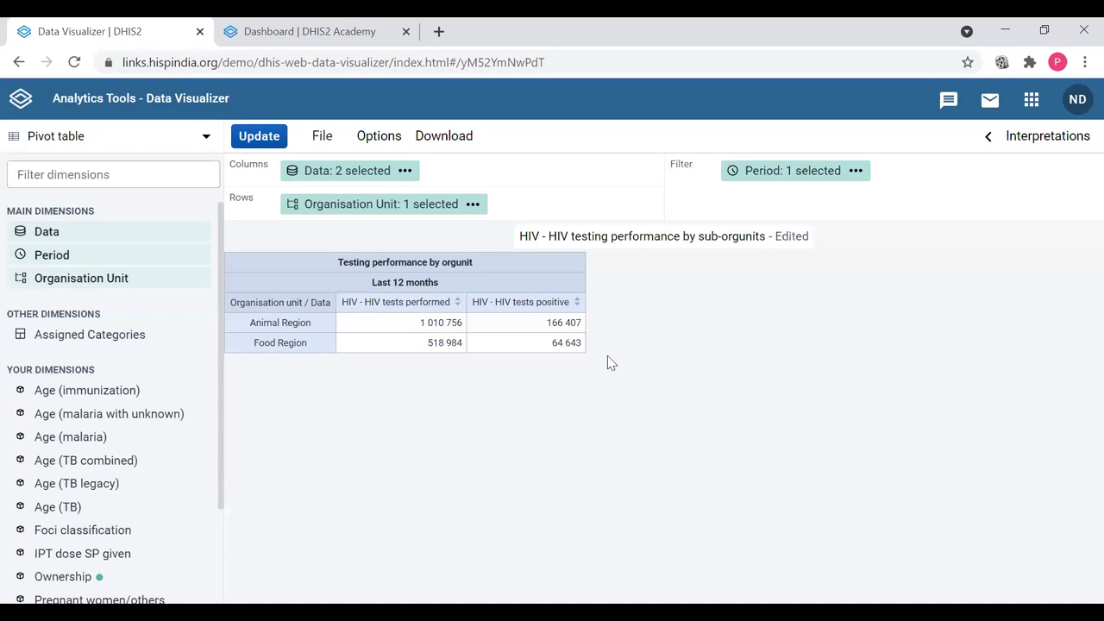
Step: Search the HIV indicator group for "posi", add HIV - HIV test positivity rate (%) to the selected data and update the table
left_click(45, 232)
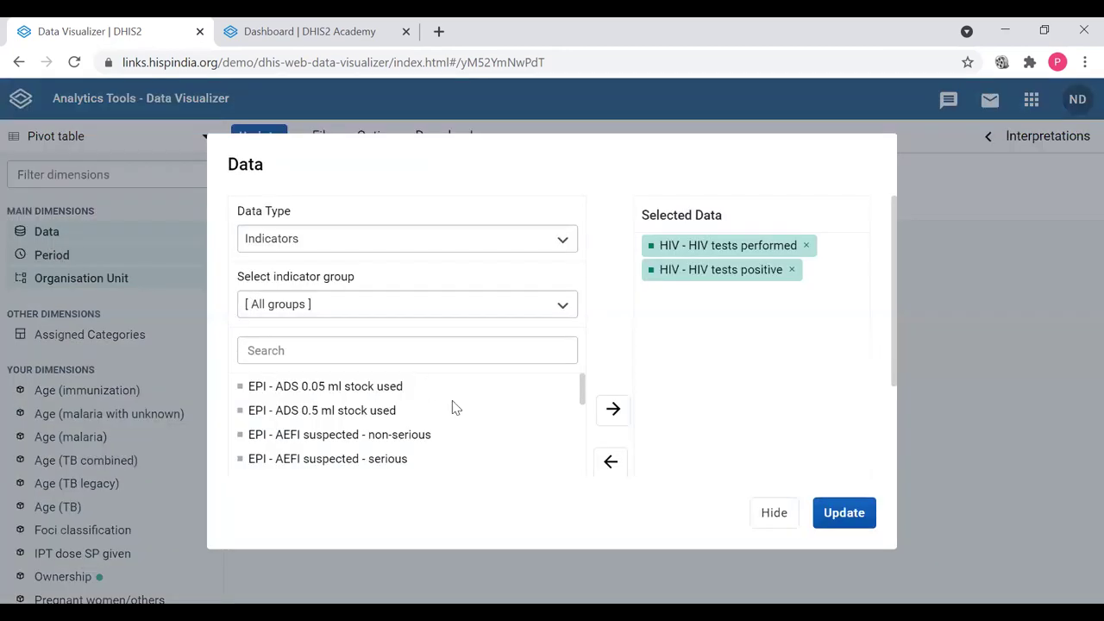
left_click(454, 304)
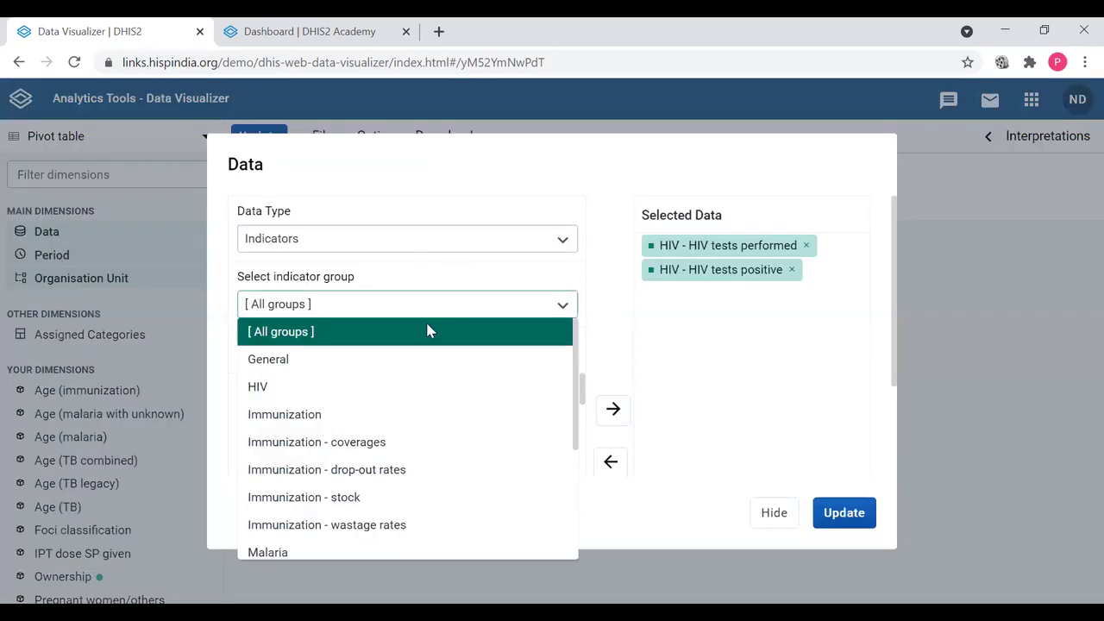
left_click(388, 387)
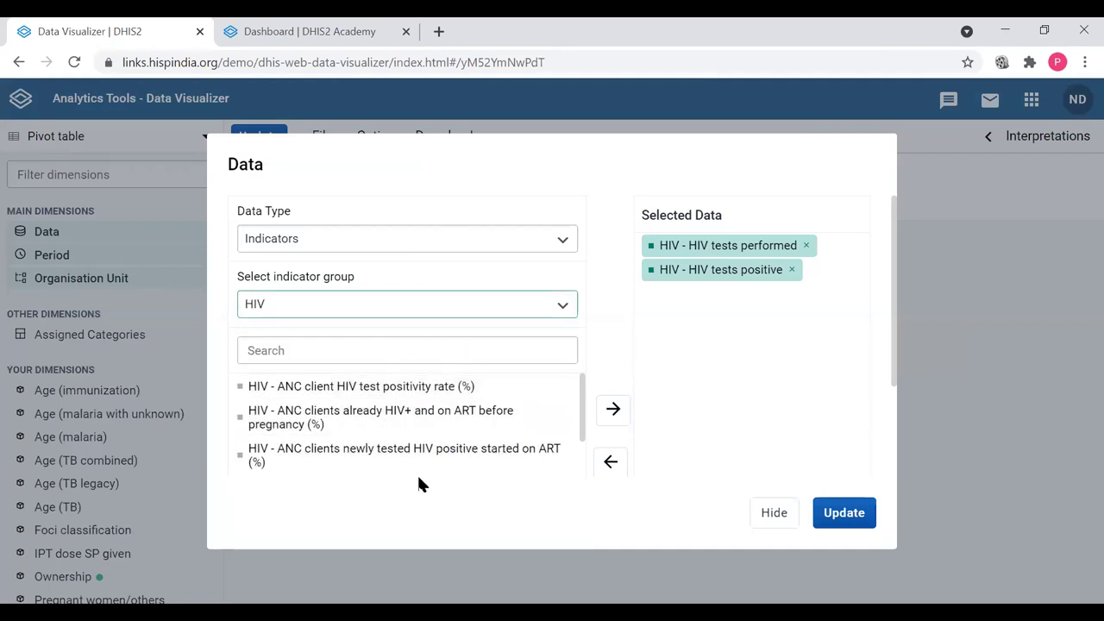
scroll(401, 405, "down", 1)
scroll(401, 405, "down", 5)
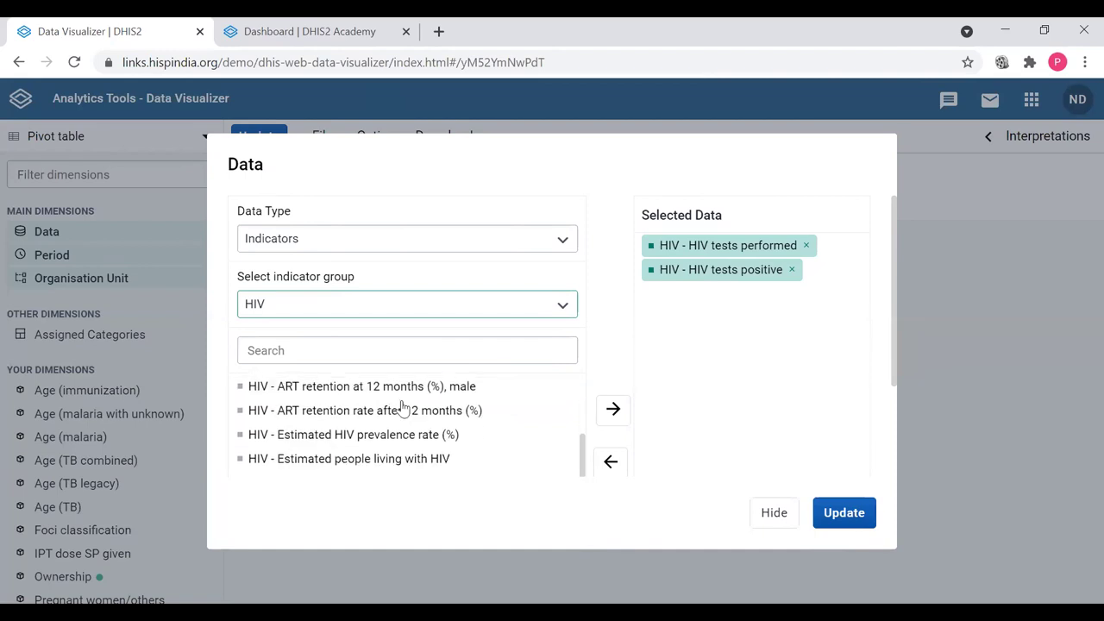
left_click(379, 343)
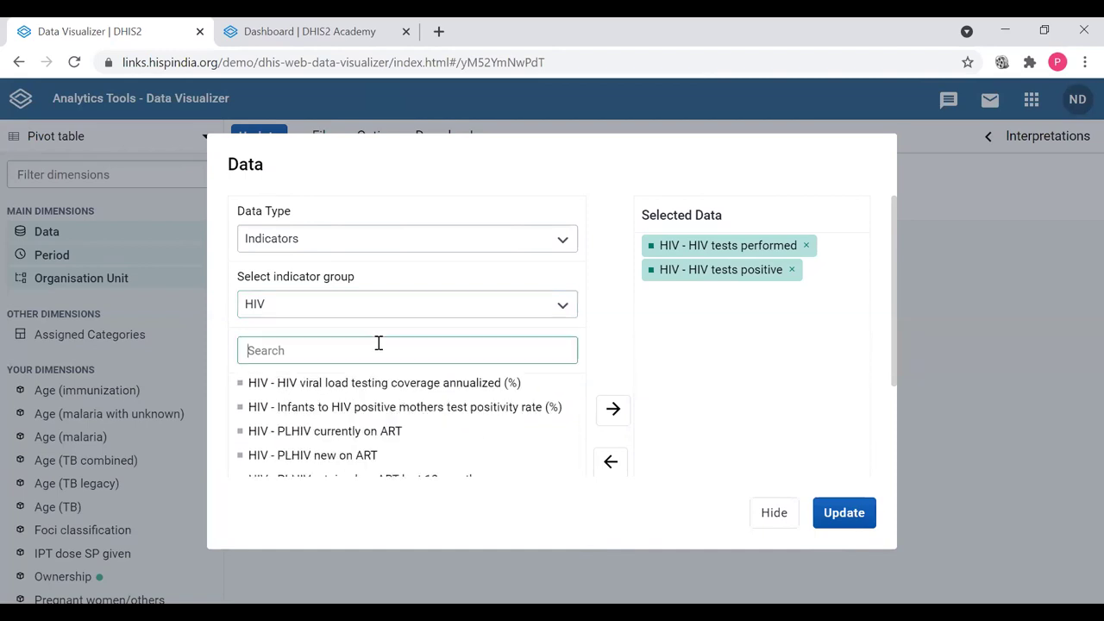
type("posi")
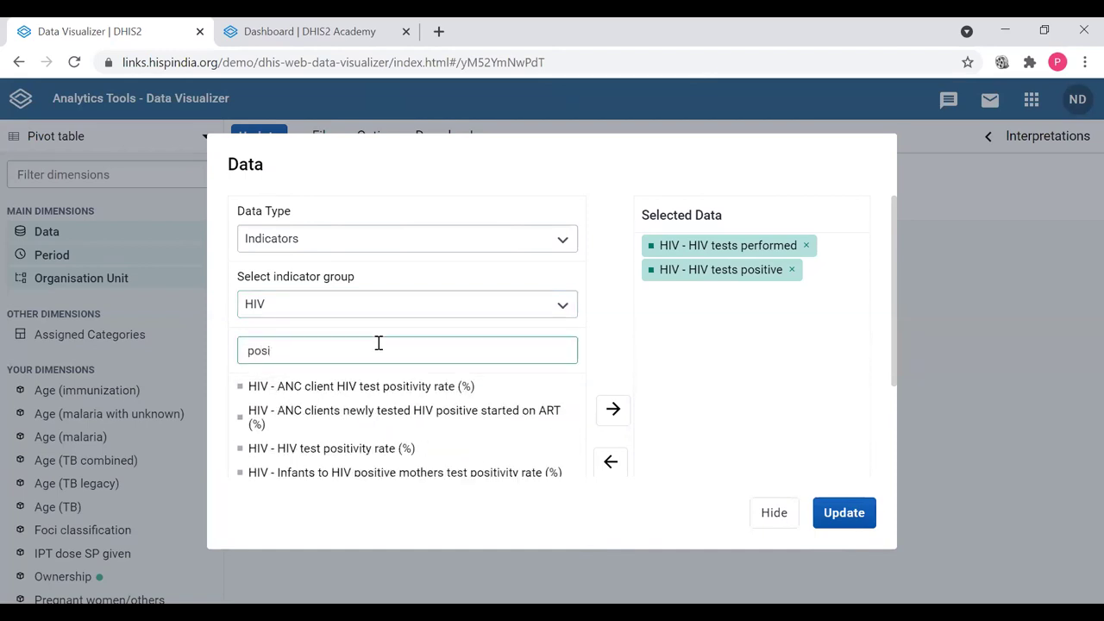
double_click(363, 450)
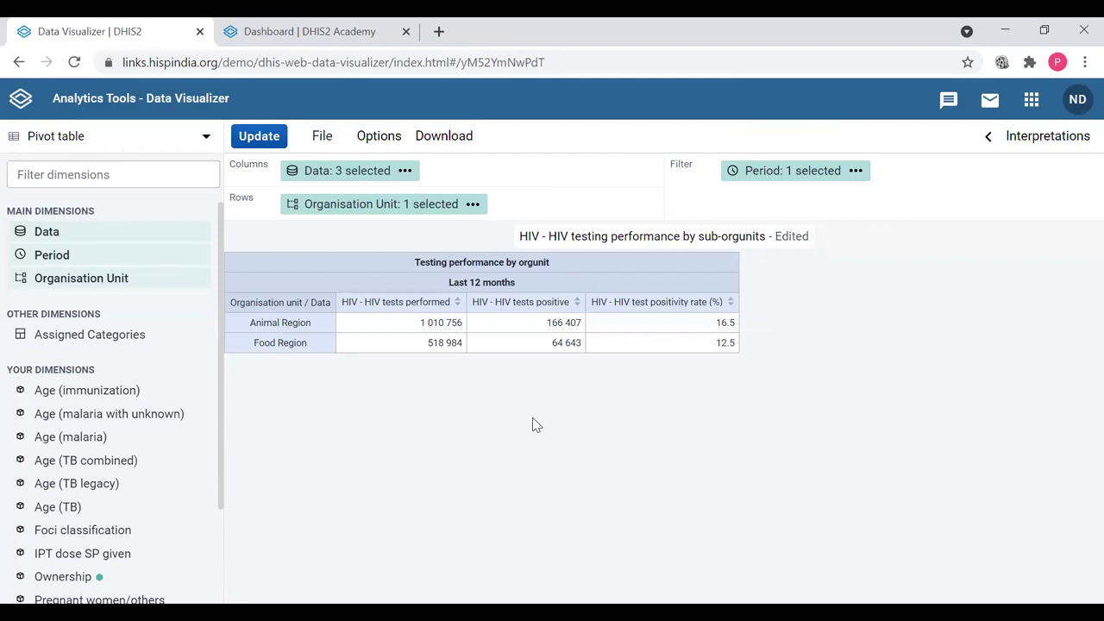
Step: Open the Period dimension's selection and compare its relative and fixed period options
mouse_move(47, 265)
left_click(45, 264)
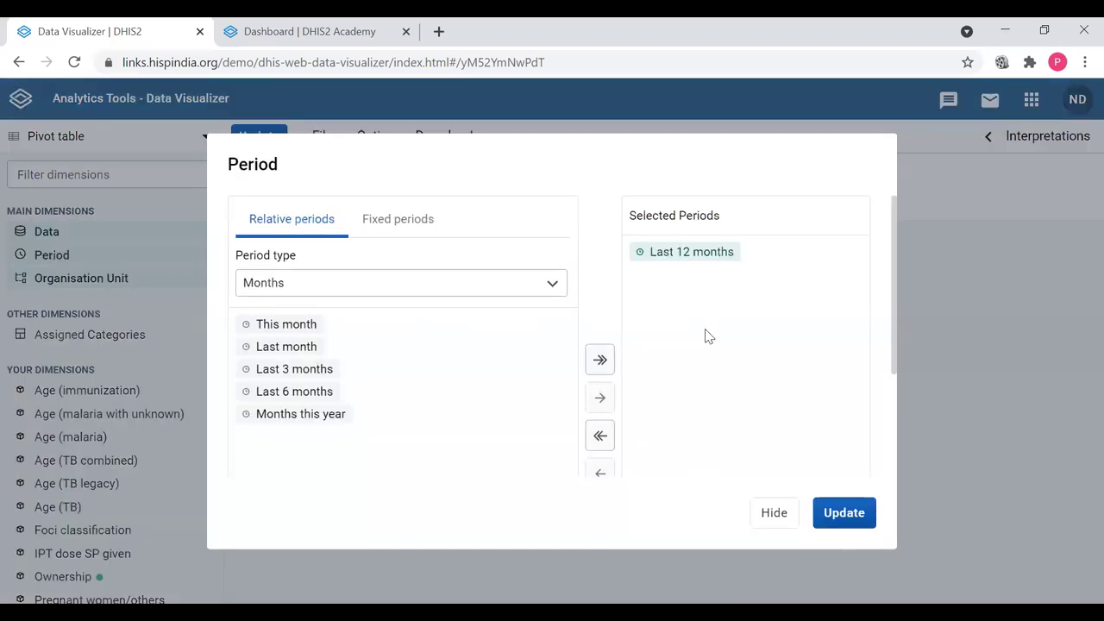
left_click(712, 259)
left_click(409, 226)
left_click(295, 226)
left_click(398, 226)
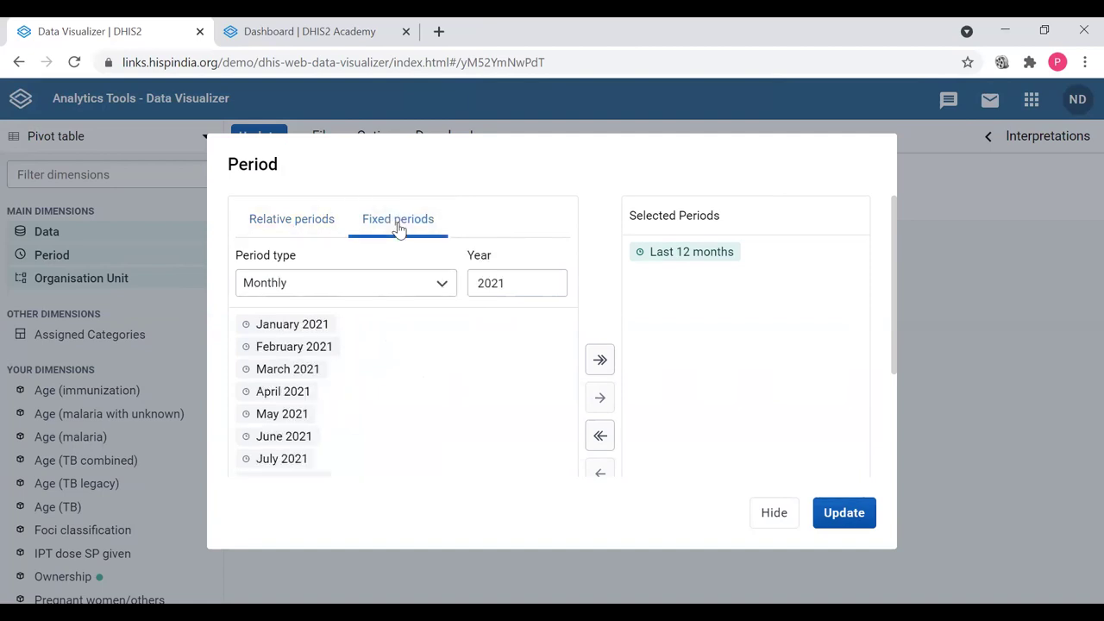
left_click(313, 222)
left_click(384, 221)
Step: Replace Last 12 months in the selected periods with the fixed yearly period 2021
left_click(447, 284)
scroll(402, 416, "down", 3)
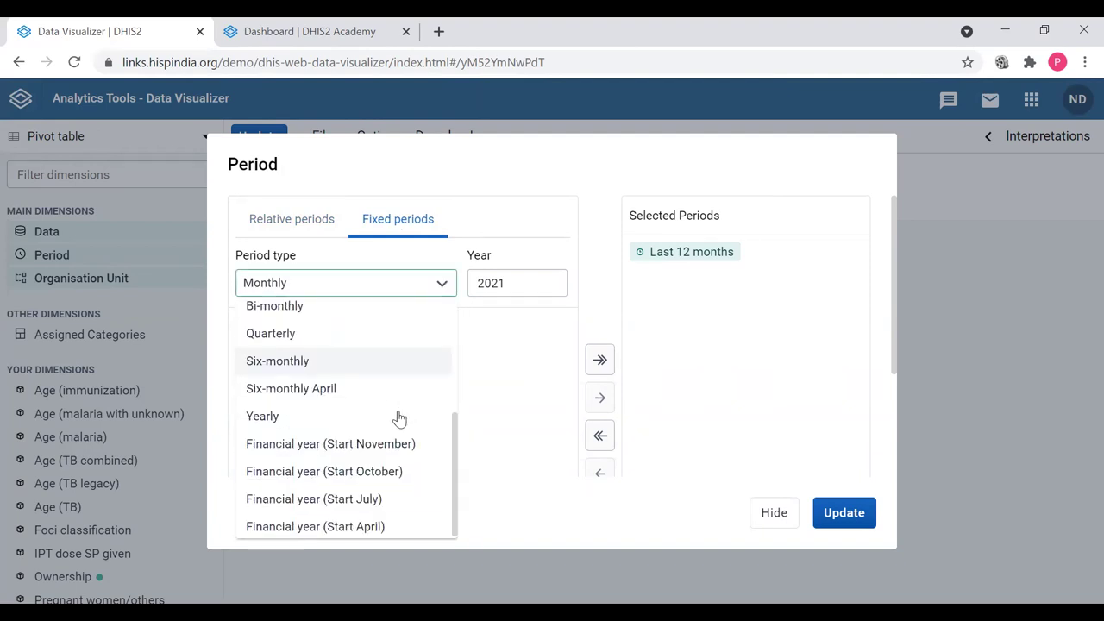
left_click(319, 417)
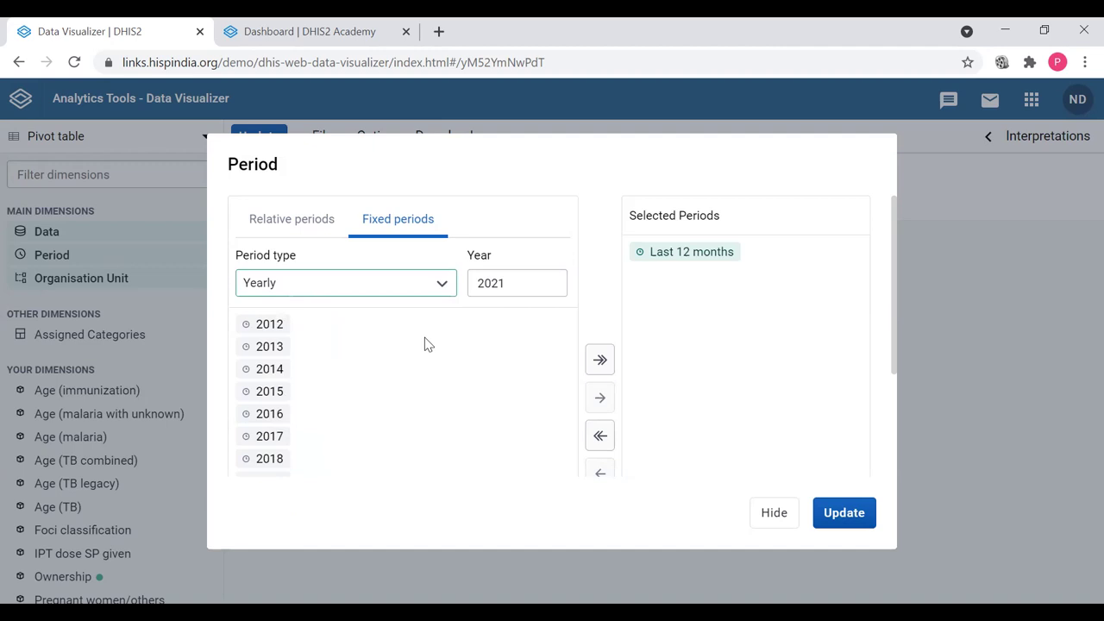
scroll(304, 390, "down", 2)
left_click(269, 365)
scroll(403, 414, "up", 3)
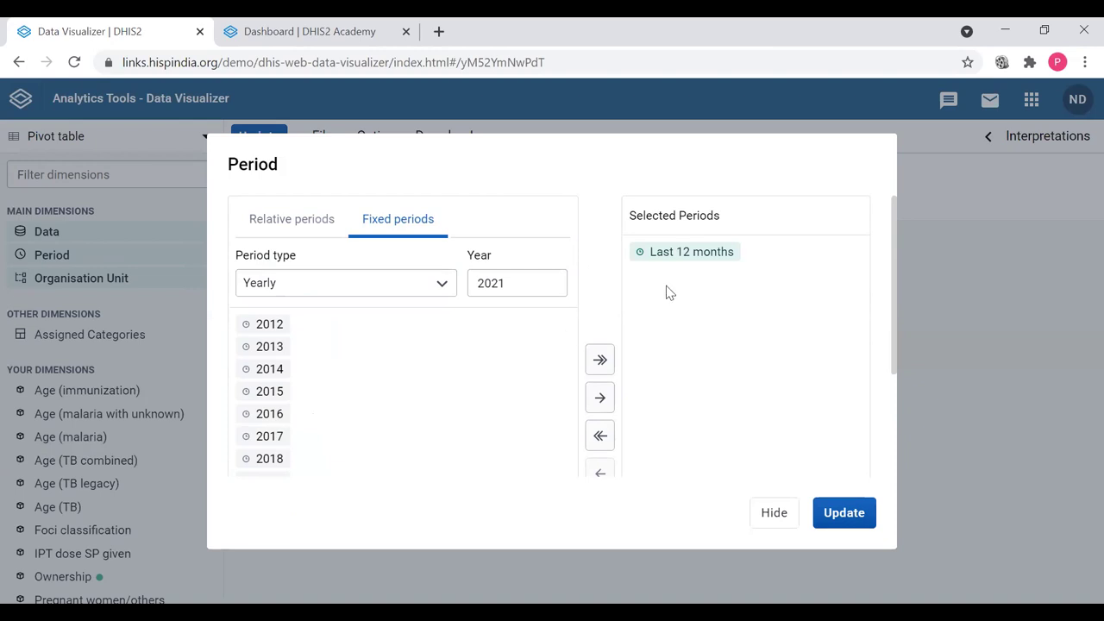
double_click(698, 255)
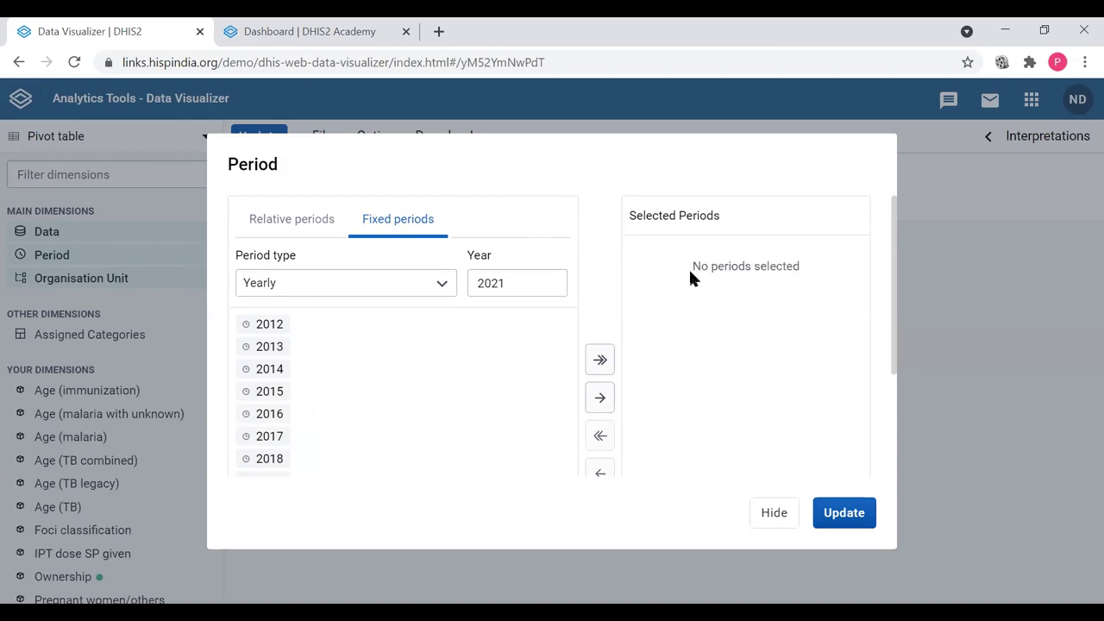
scroll(284, 405, "down", 1)
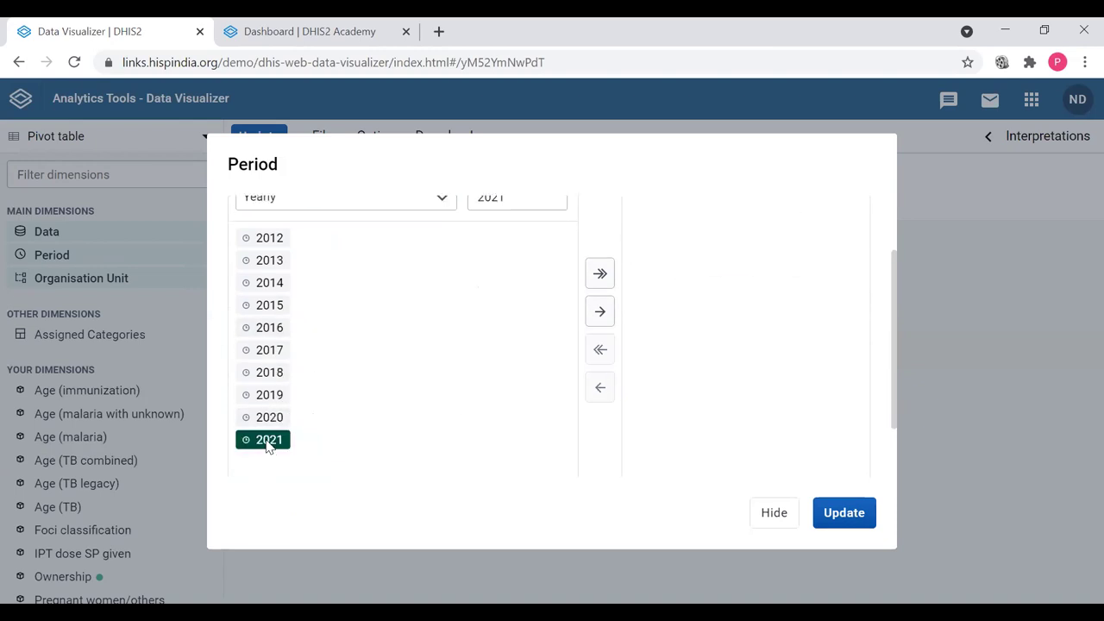
double_click(276, 442)
scroll(671, 343, "up", 1)
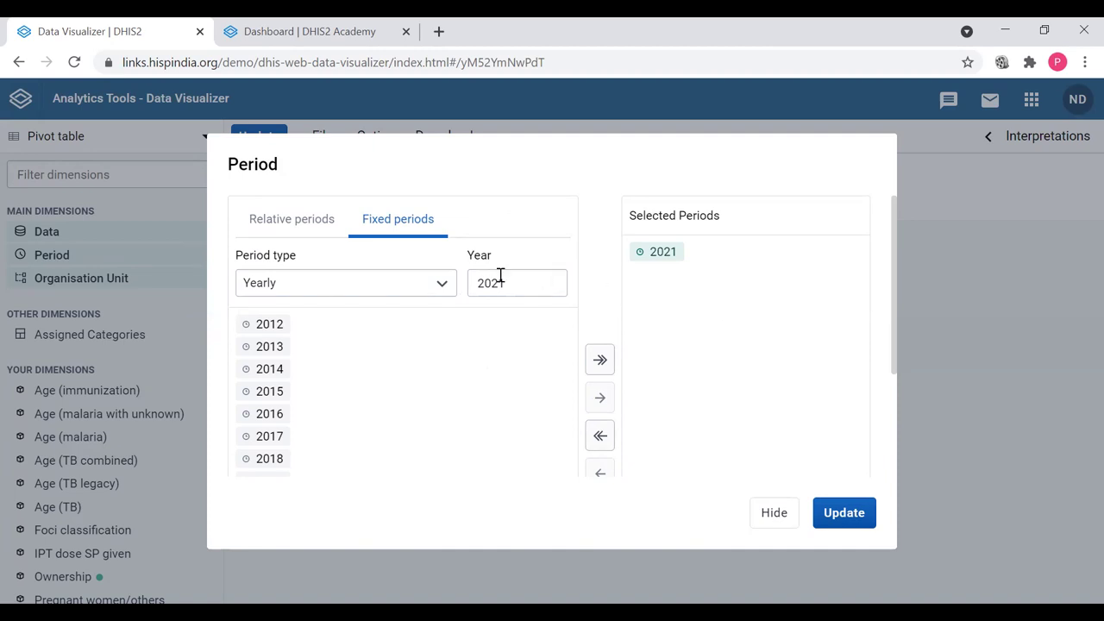
Step: Replace 2021 in the selected periods with the relative period This month
left_click(304, 226)
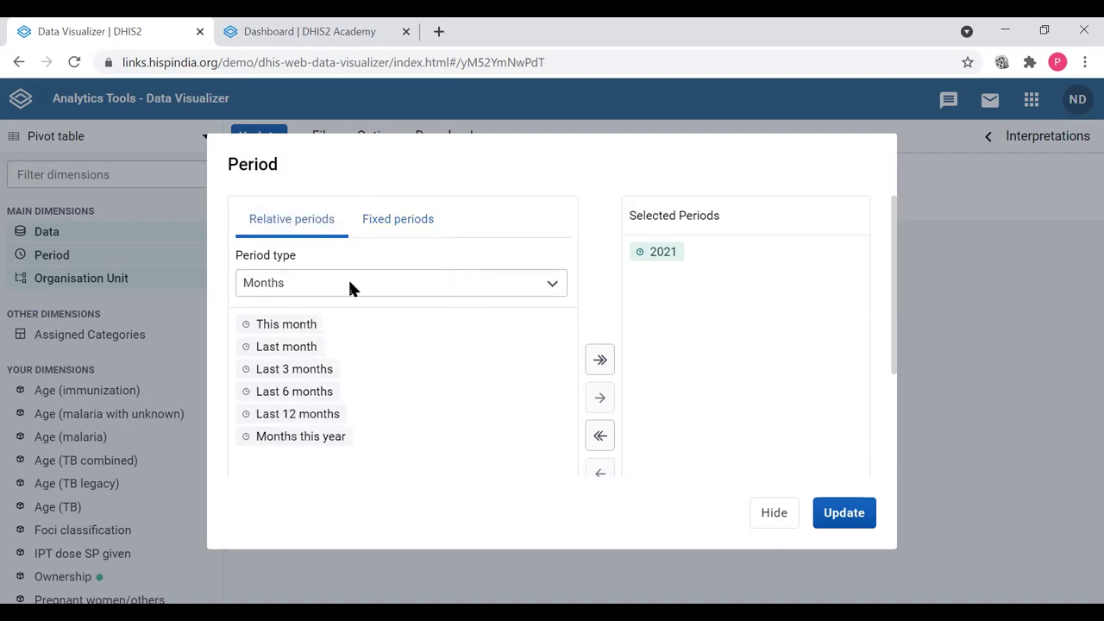
double_click(668, 253)
scroll(395, 339, "down", 2)
scroll(395, 339, "up", 2)
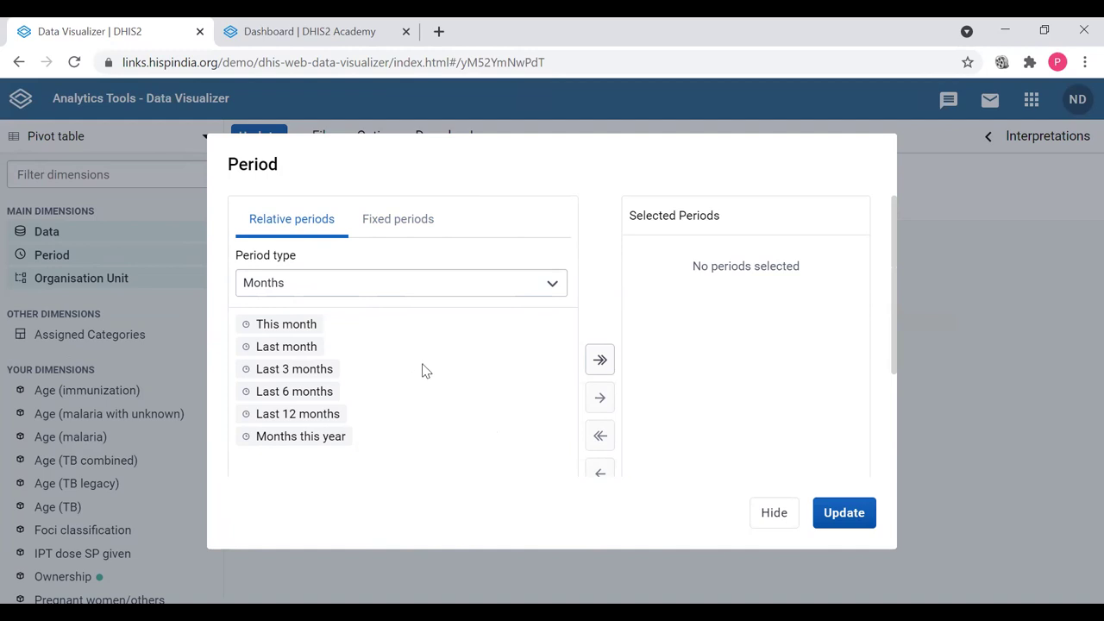
double_click(301, 335)
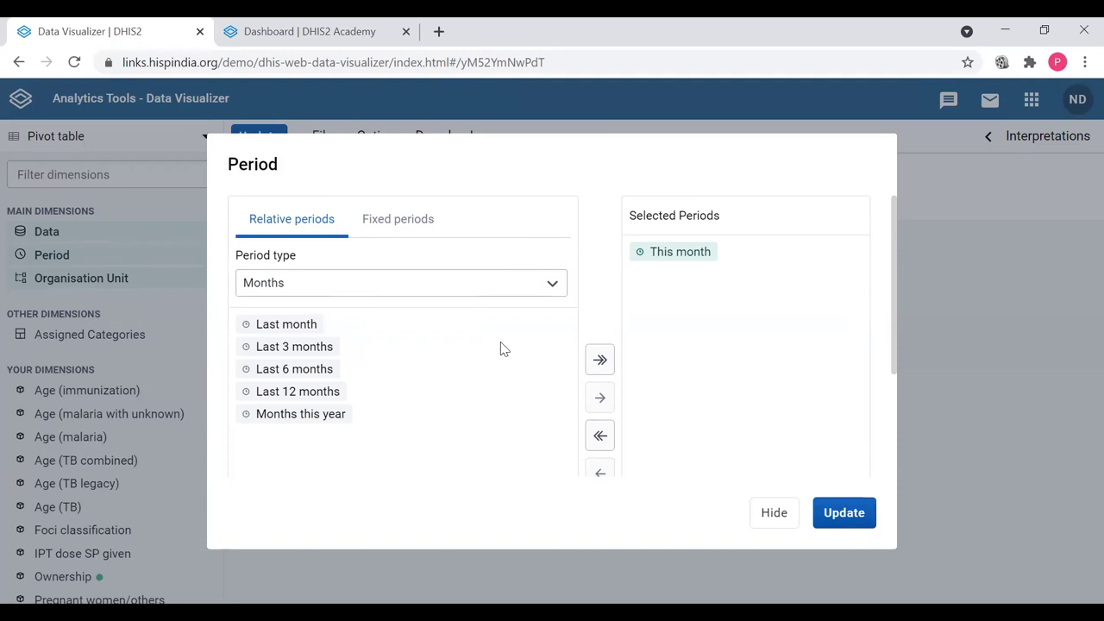
Step: Replace This month with Last year from the relative Years periods and close the period selection without updating the table
left_click(445, 285)
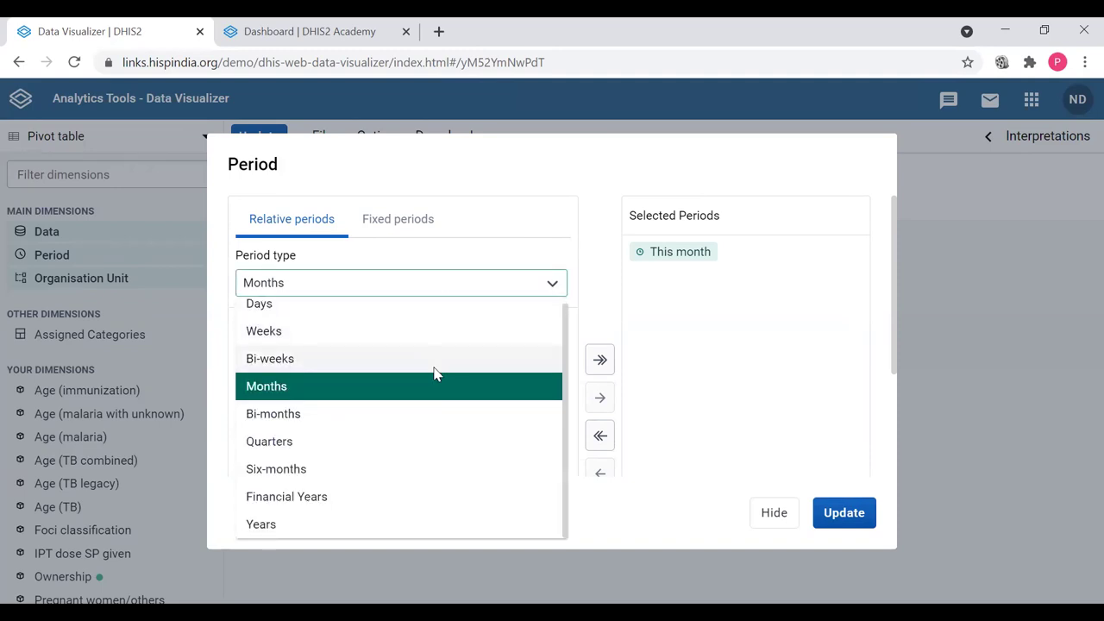
left_click(481, 255)
left_click(507, 293)
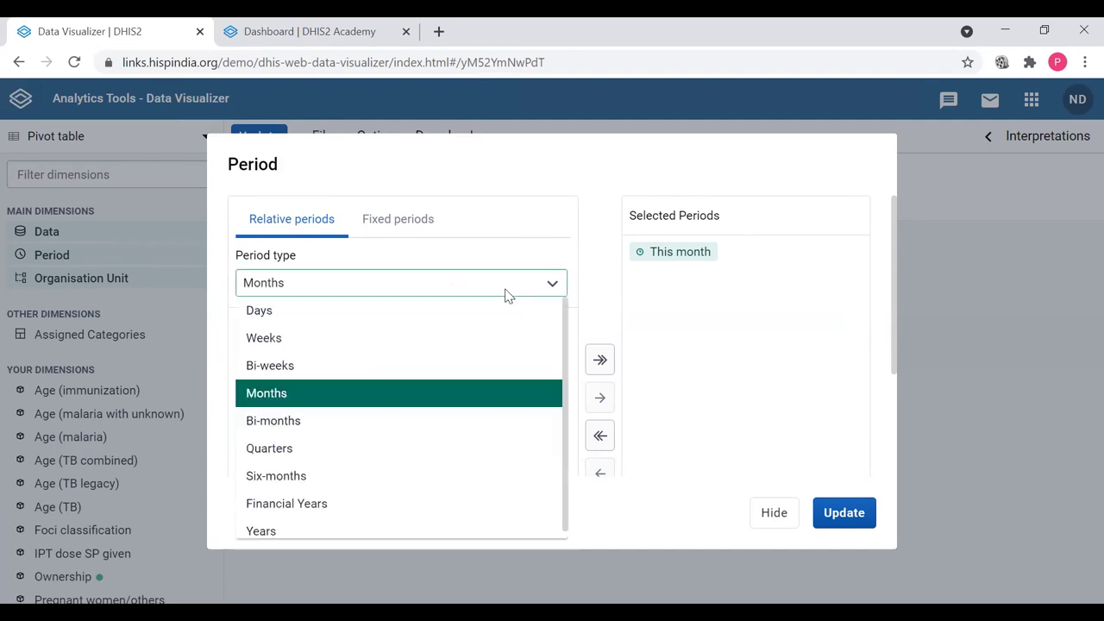
scroll(443, 426, "down", 1)
left_click(305, 528)
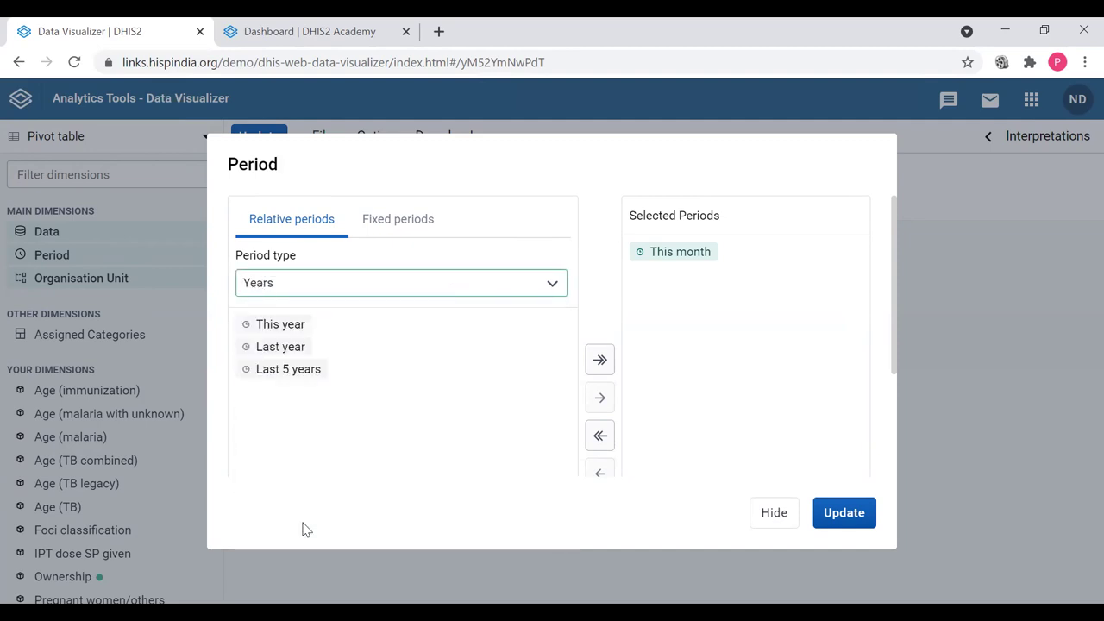
left_click(709, 254)
left_click(709, 253)
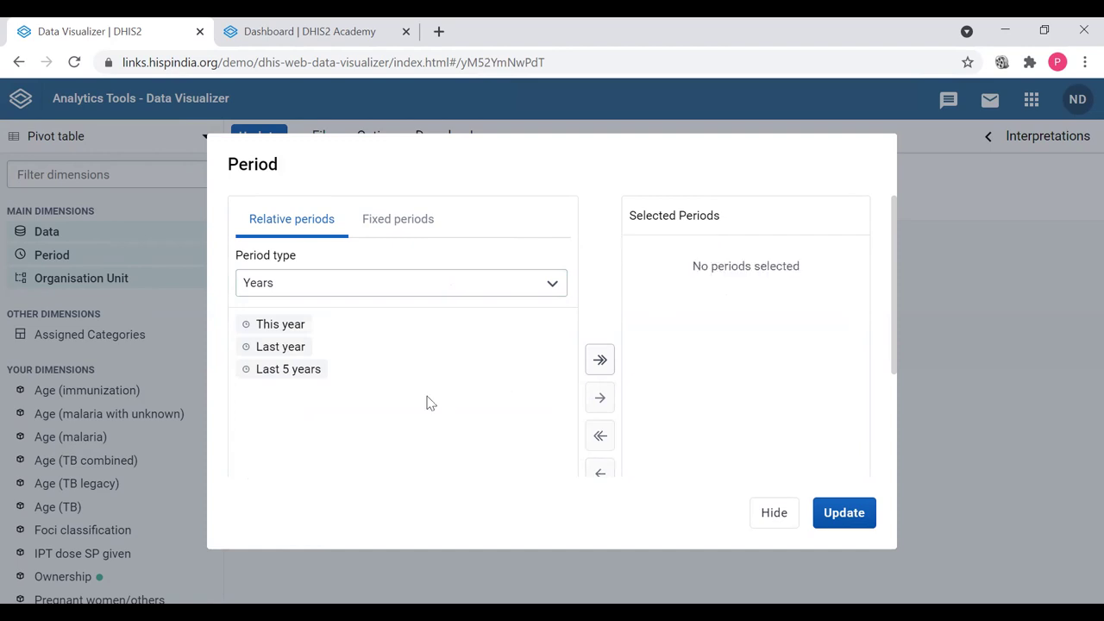
double_click(292, 348)
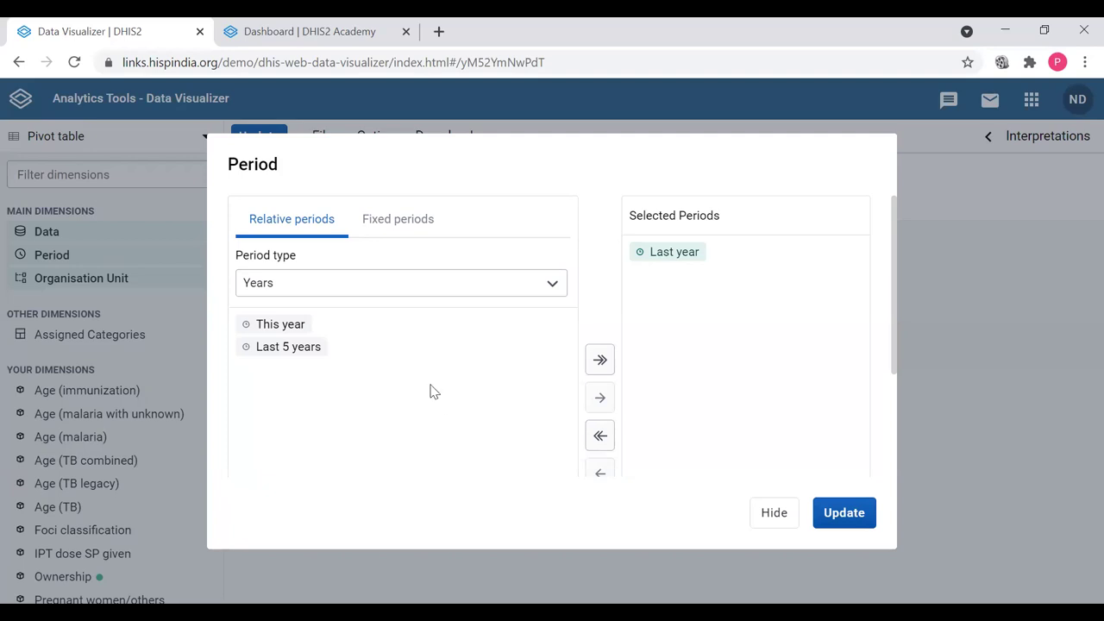
left_click(434, 226)
left_click(311, 233)
left_click(773, 513)
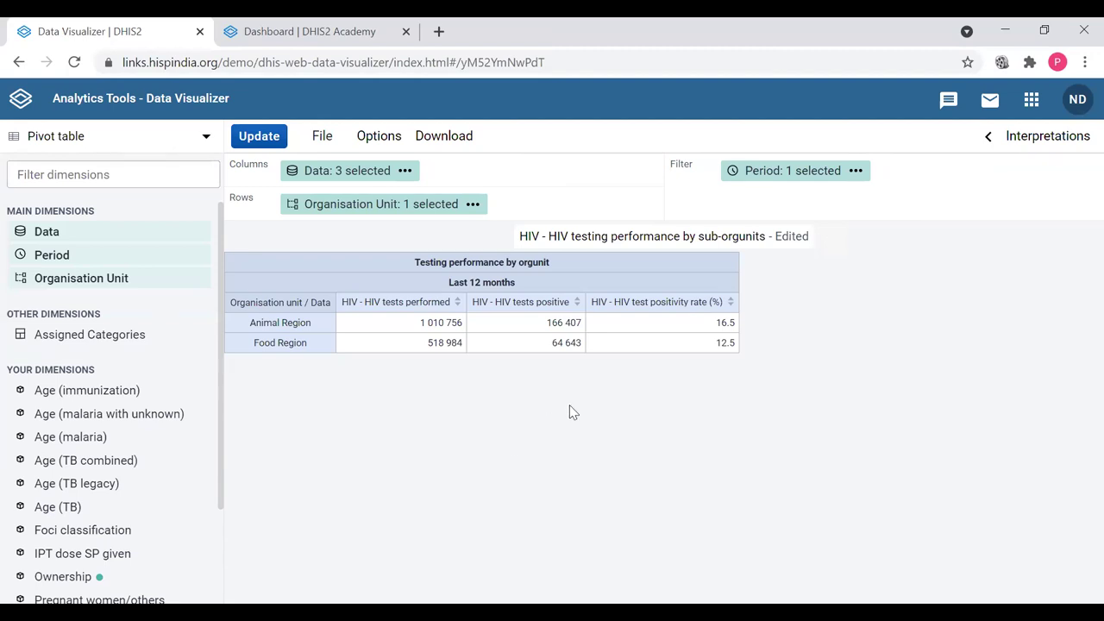
Step: Reopen the Period dimension's selection and remove Last year from the selected periods
left_click(51, 255)
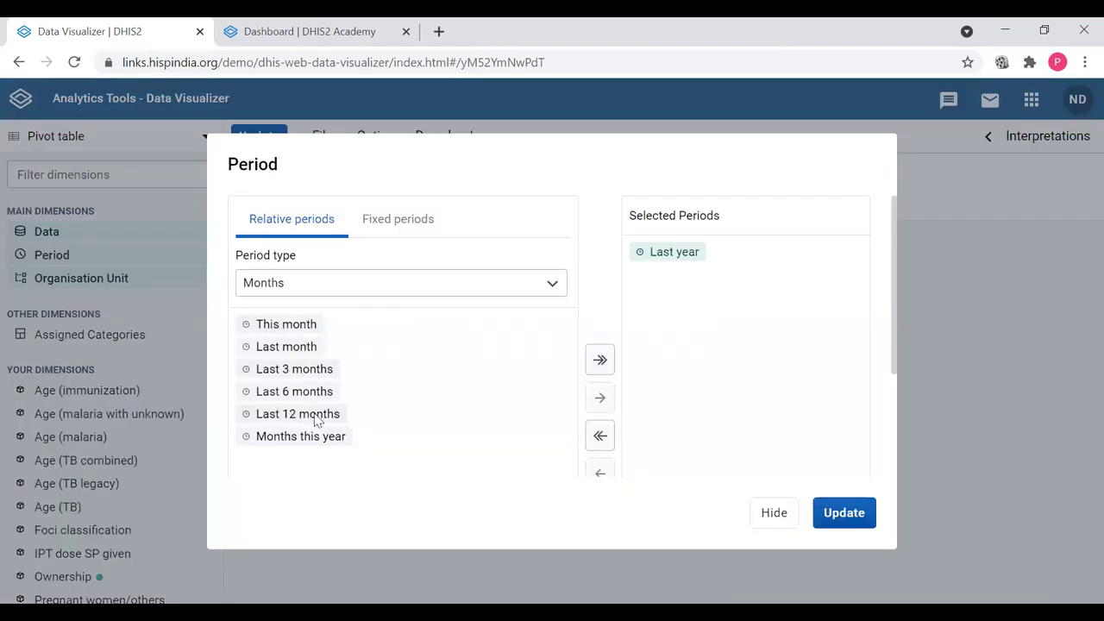
double_click(685, 258)
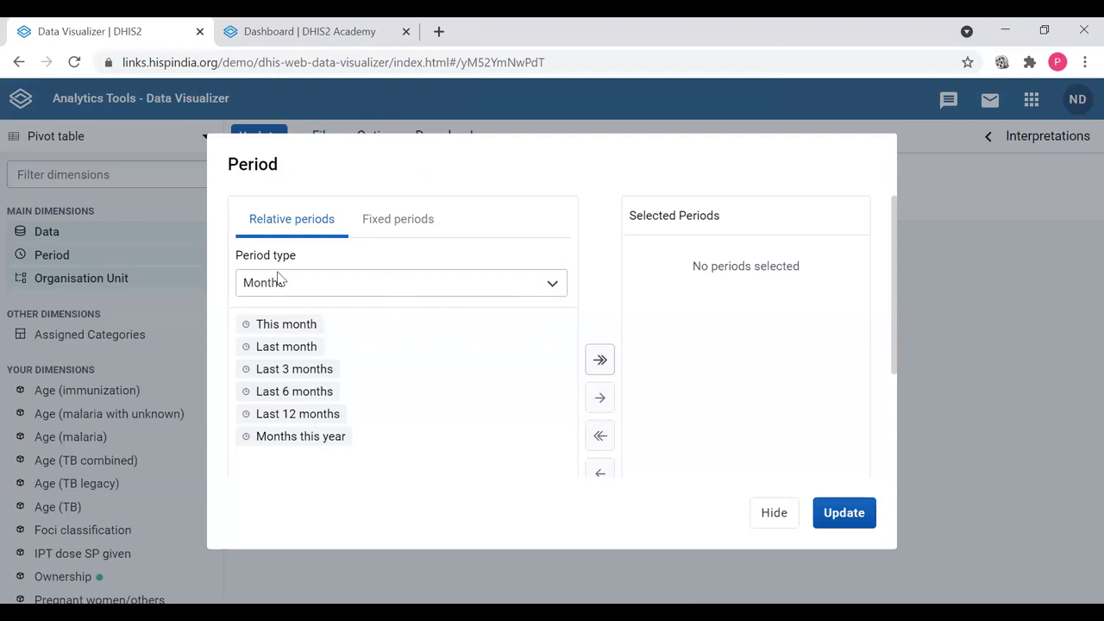
Step: Examine the relative period types, the options offered under Years, and the fixed monthly periods
left_click(308, 287)
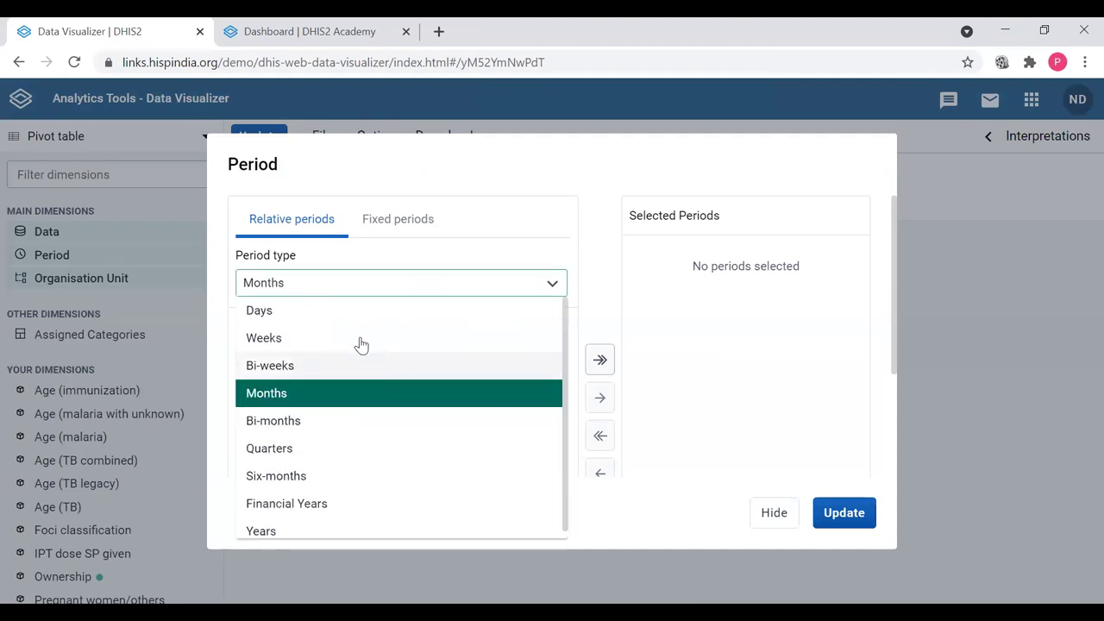
scroll(379, 397, "down", 1)
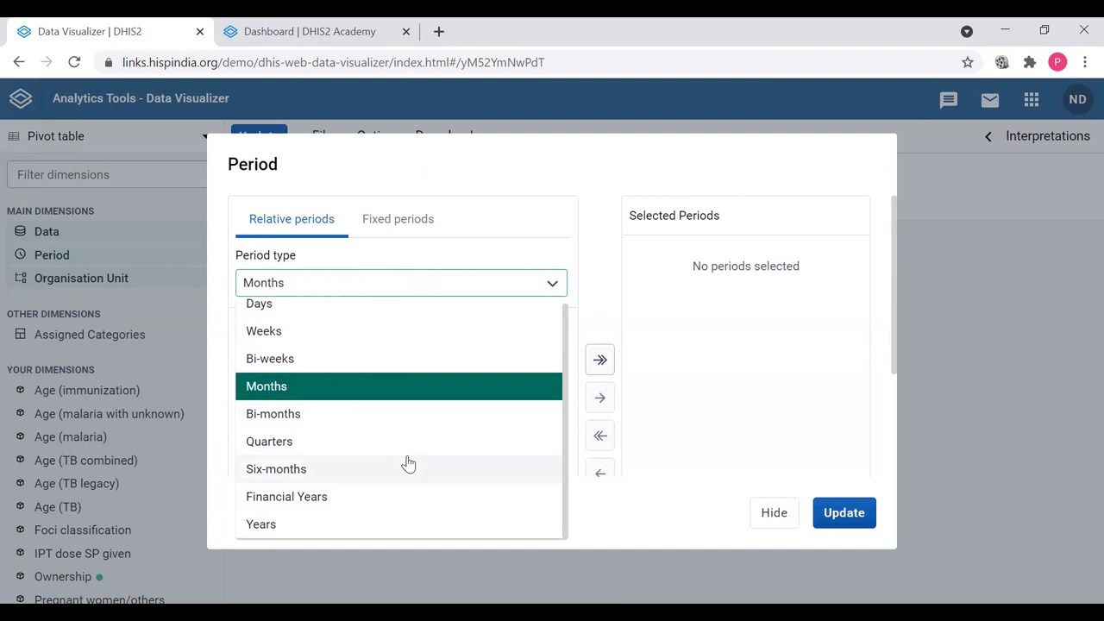
scroll(401, 457, "up", 1)
left_click(546, 234)
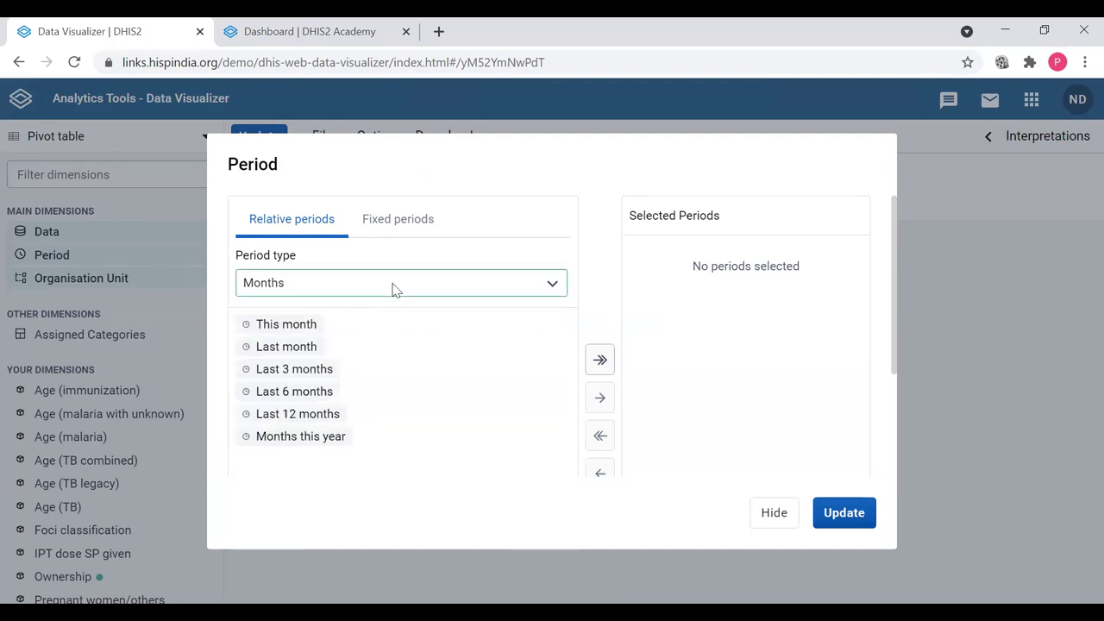
left_click(395, 288)
left_click(401, 287)
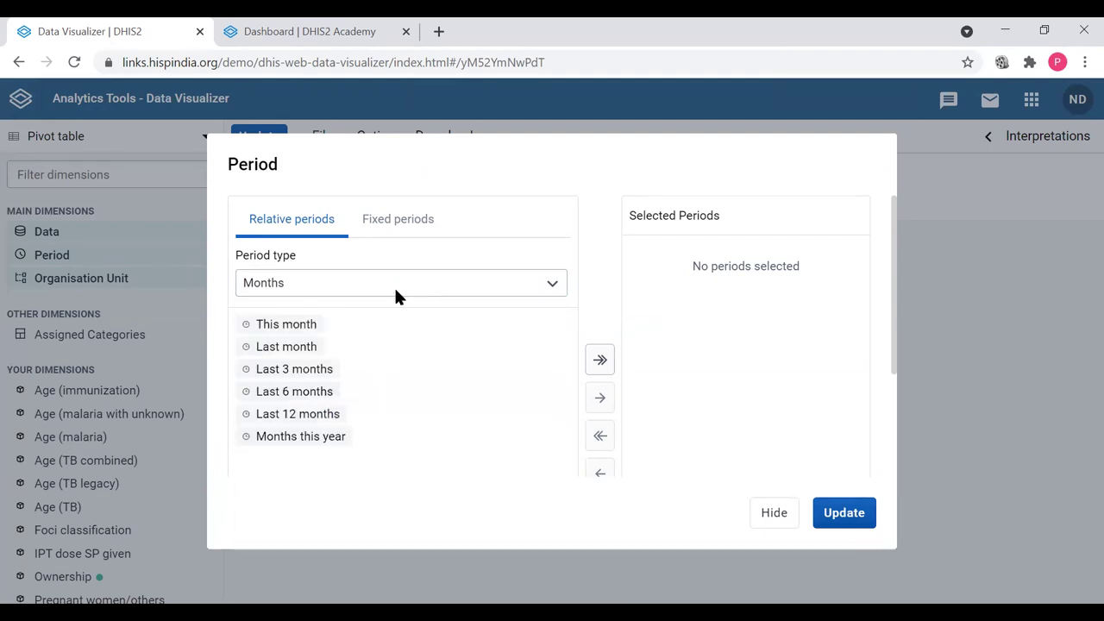
left_click(405, 286)
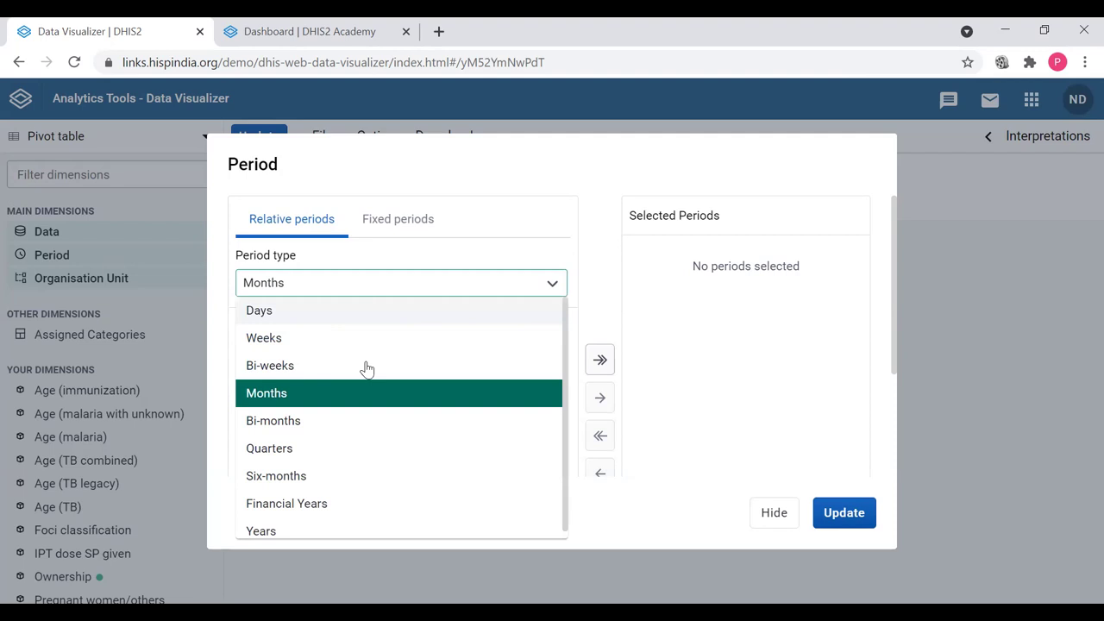
left_click(328, 528)
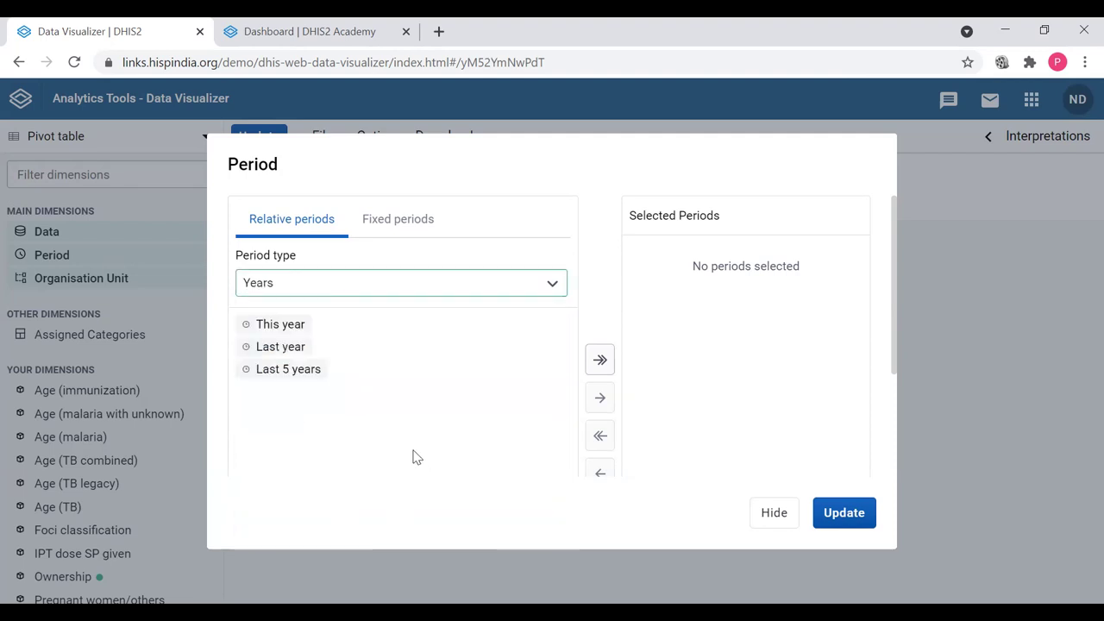
left_click(405, 226)
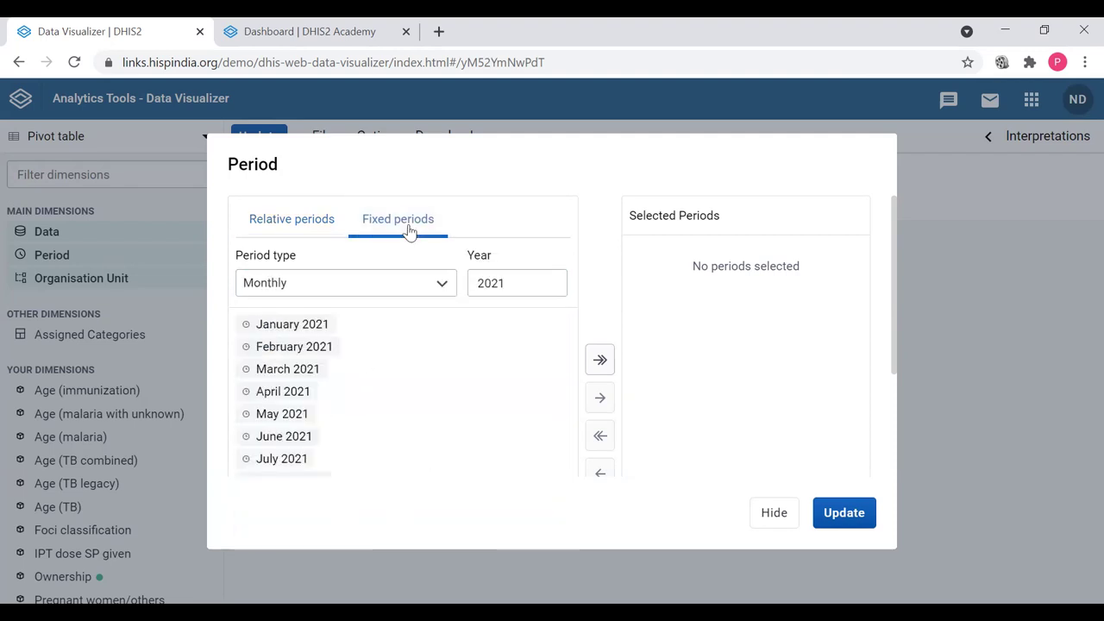
left_click(299, 231)
Step: Add Last 6 months from the relative Months periods and update the table
left_click(408, 288)
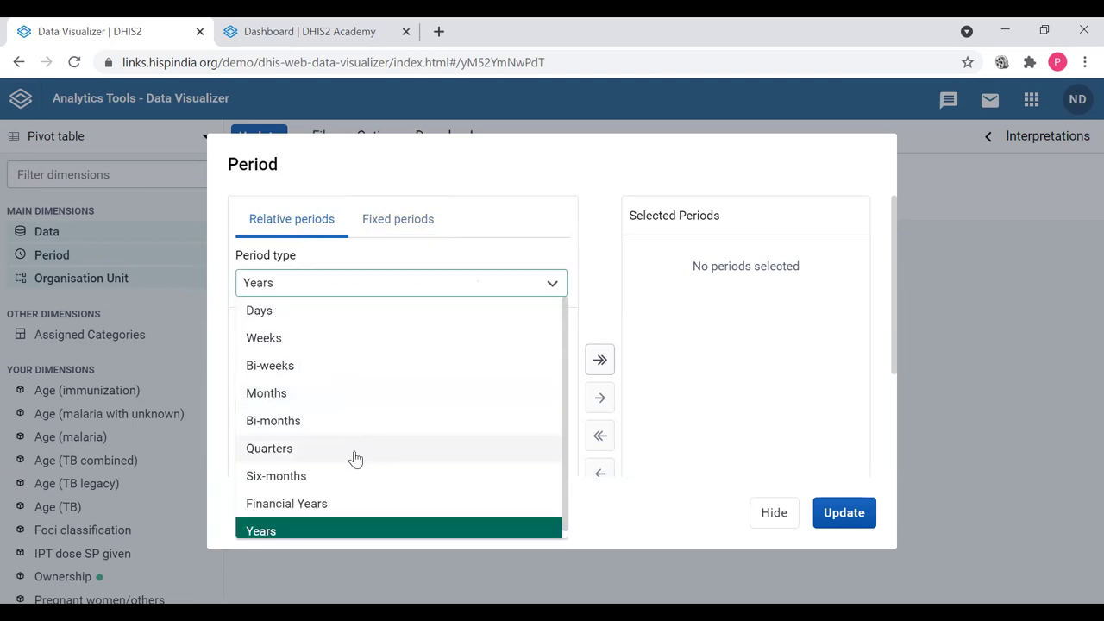
left_click(336, 393)
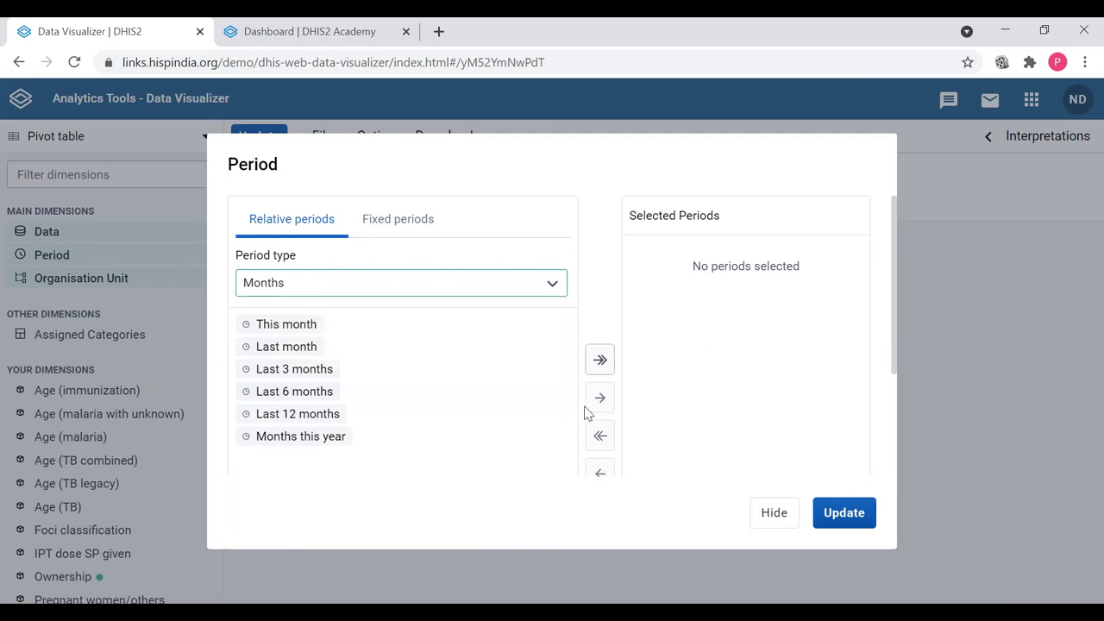
double_click(316, 393)
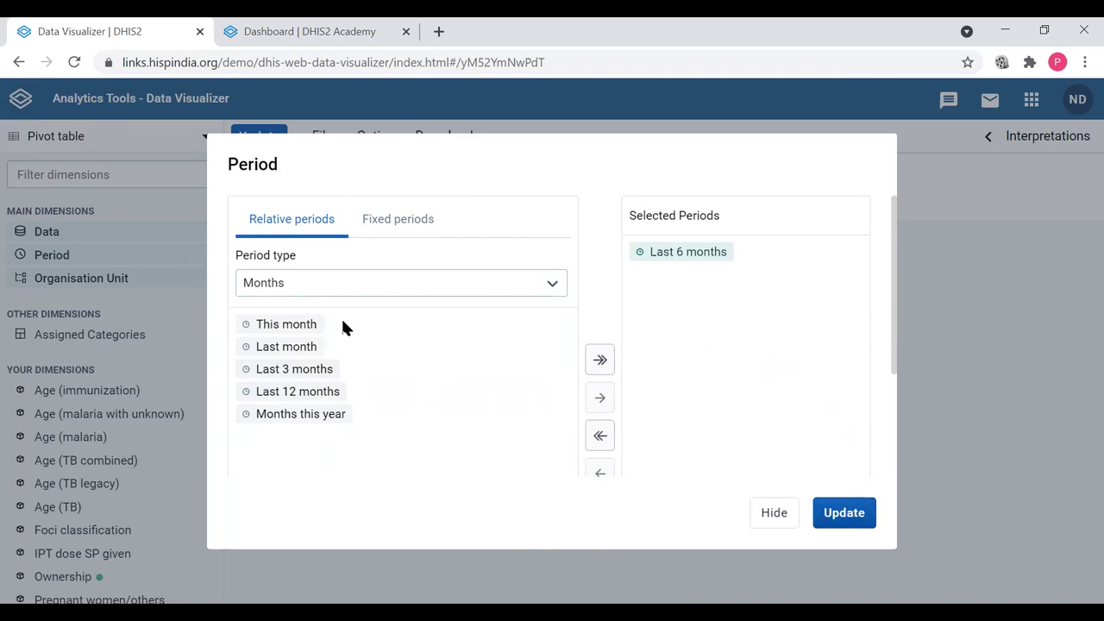
left_click(842, 514)
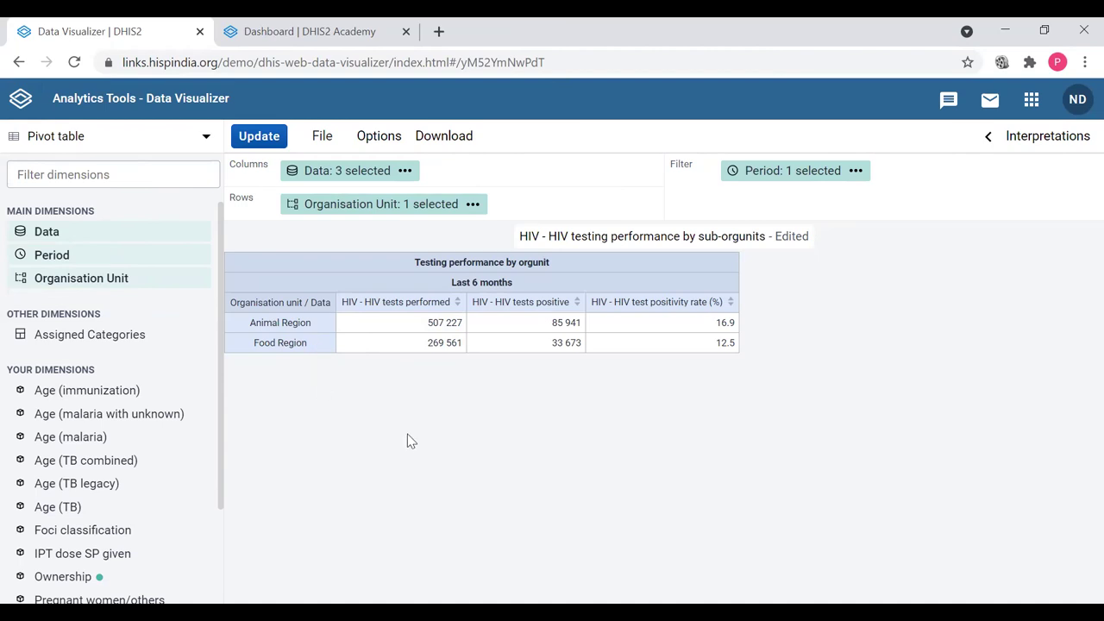
Step: Open the Organisation Unit dimension's selection and examine its user unit, level and group options
left_click(54, 287)
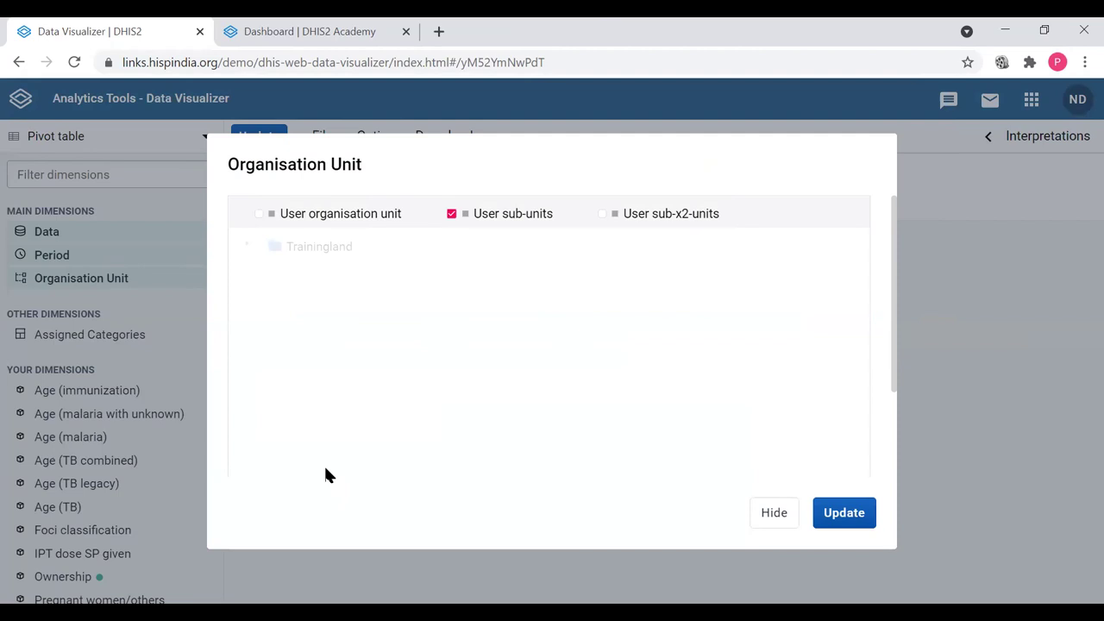
scroll(388, 463, "down", 3)
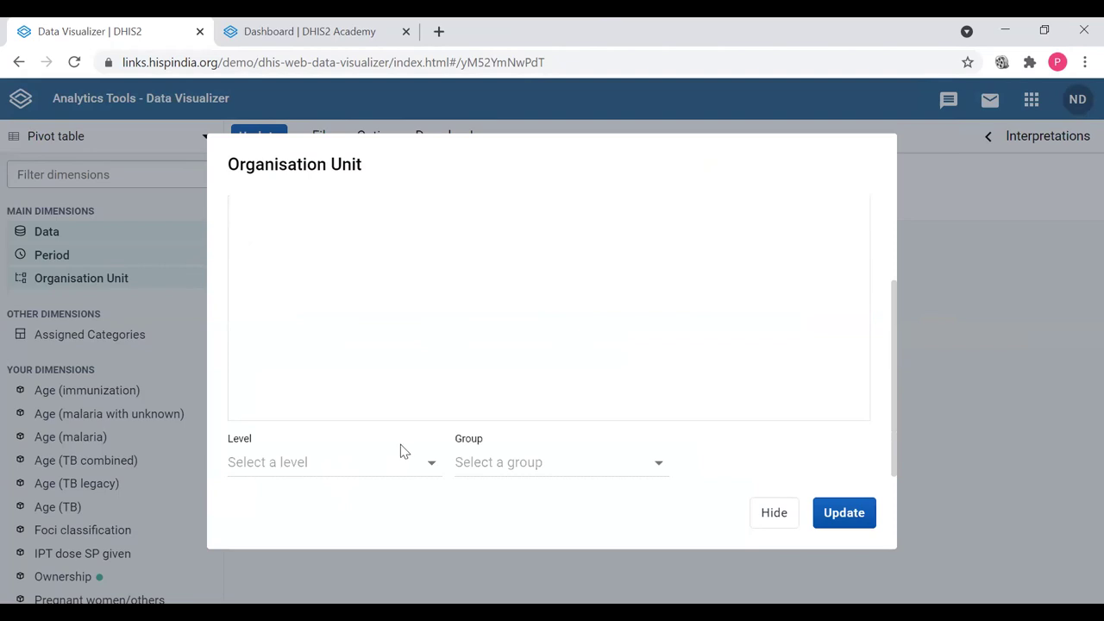
scroll(406, 444, "up", 3)
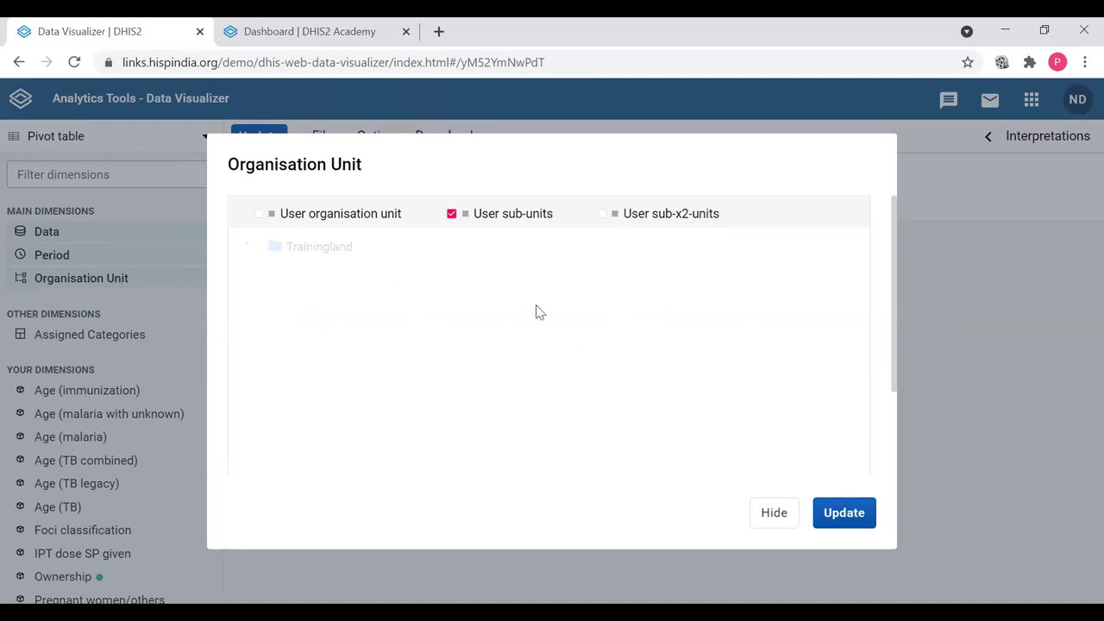
Step: Try User organisation unit alone and combined with User sub-units, and return to User sub-units only
left_click(271, 215)
left_click(457, 216)
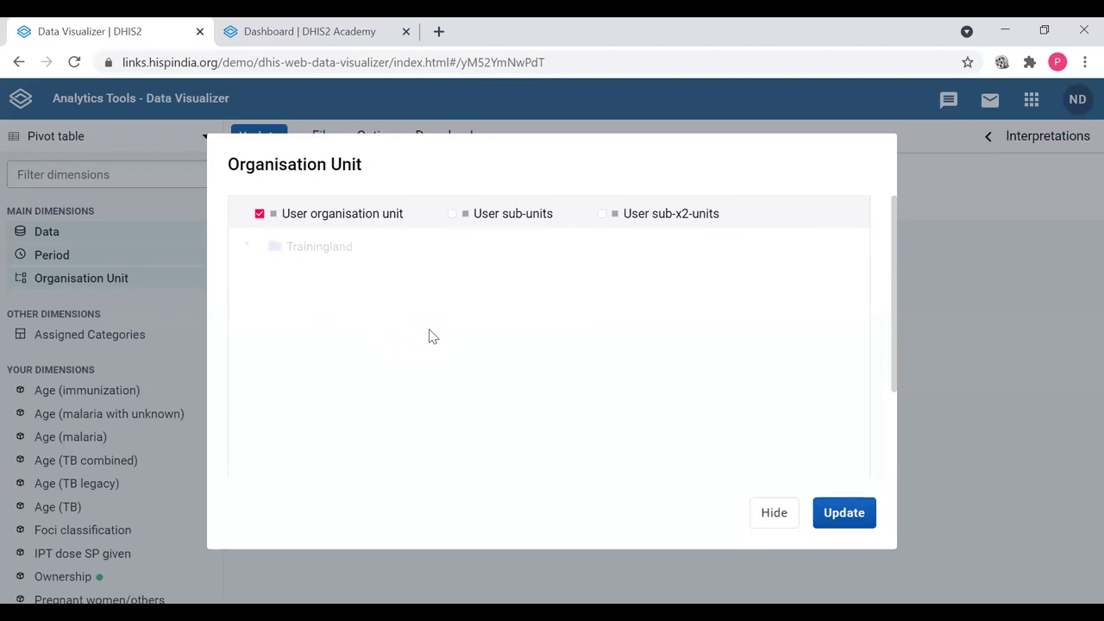
left_click(453, 214)
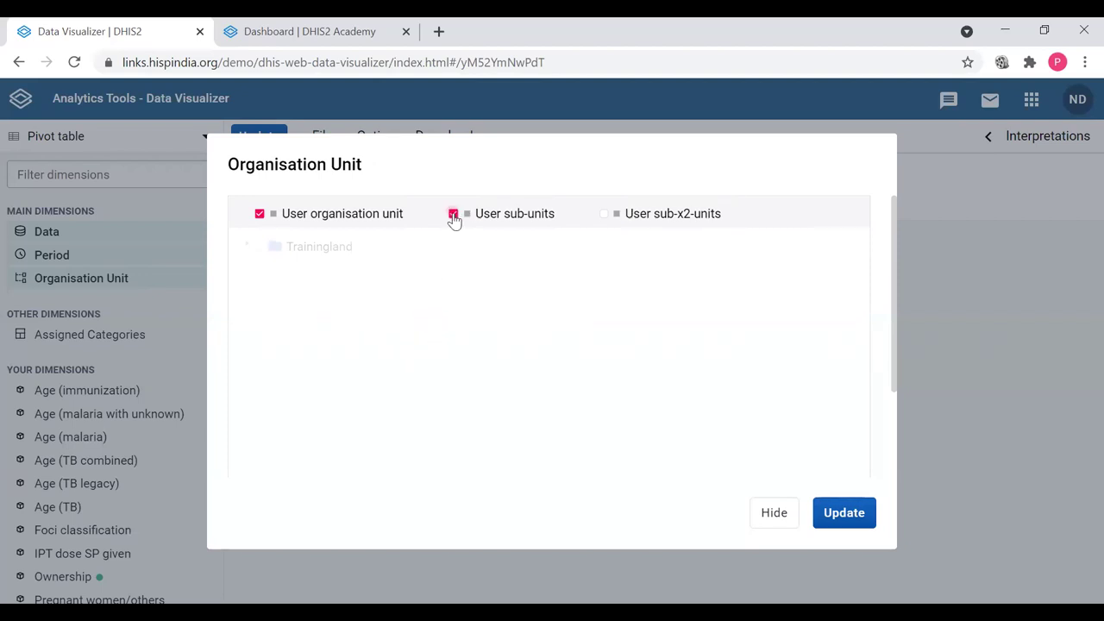
left_click(258, 215)
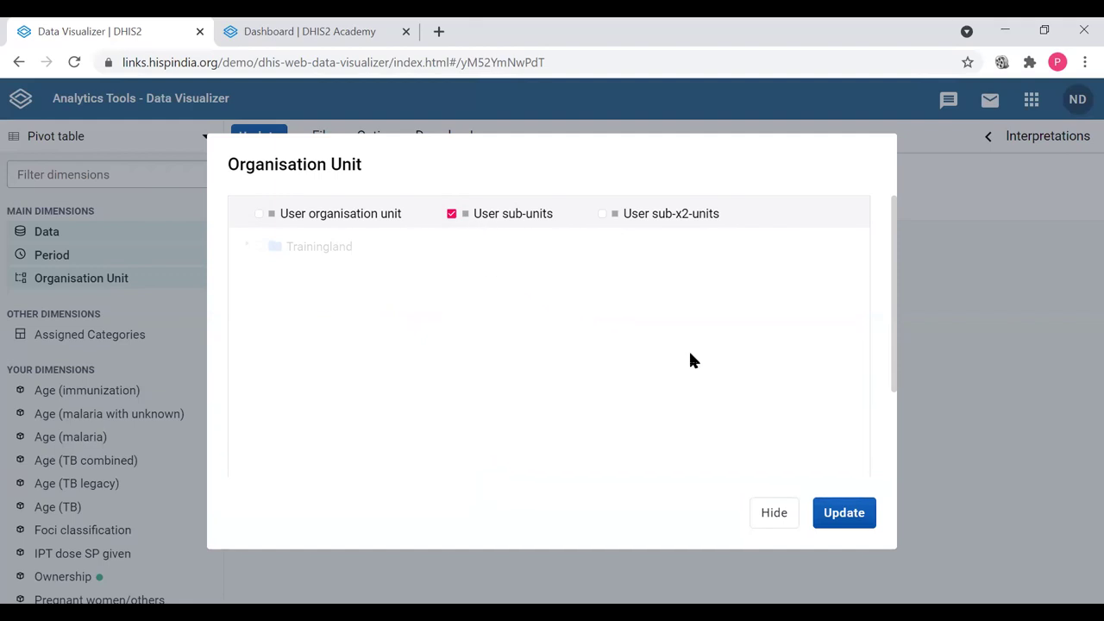
Step: Replace User sub-units with User sub-x2-units in the organisation unit selection
left_click(605, 223)
left_click(451, 223)
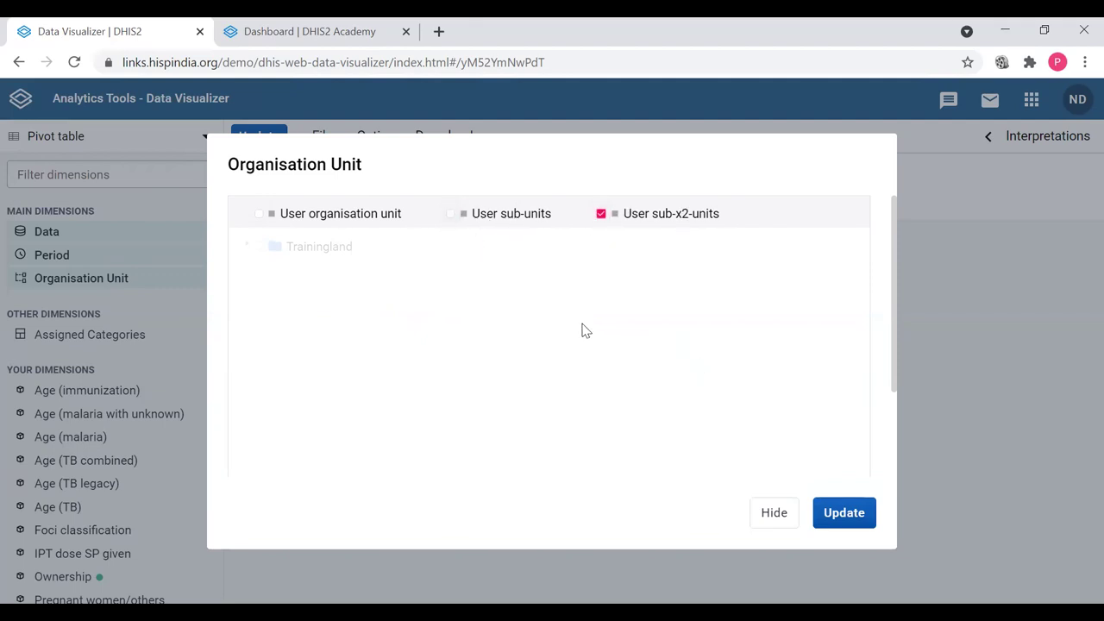